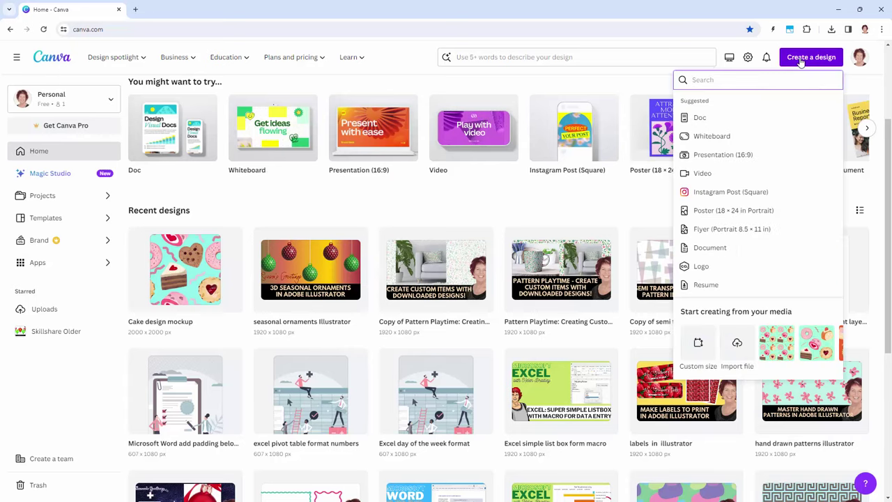
# Create a new custom-size design of 2000 × 2000 px.
pyautogui.click(698, 342)
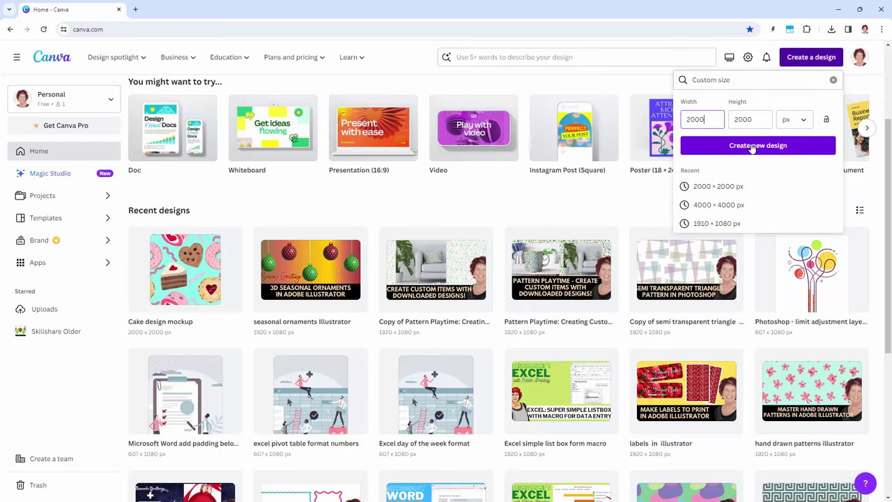
pyautogui.click(753, 147)
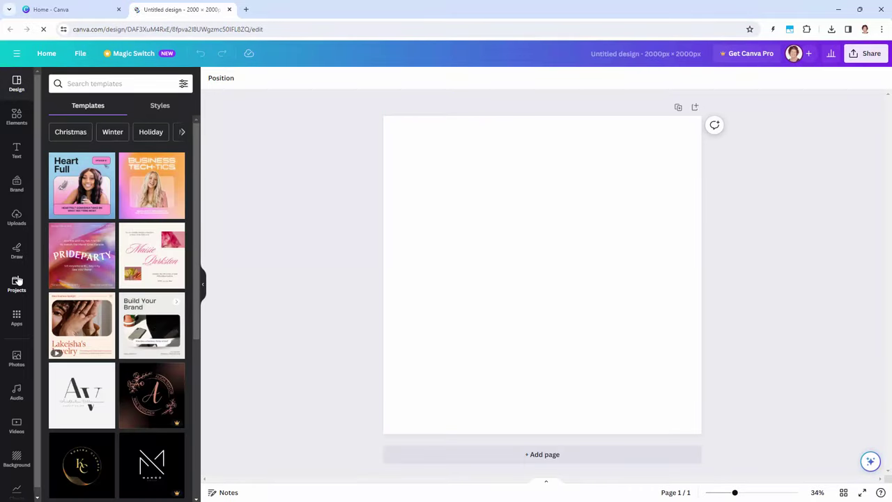
# From recently used elements, add the donut, heart cookie, cake slice, sandwich cookie, jam cookie and roll cake stickers.
pyautogui.click(17, 117)
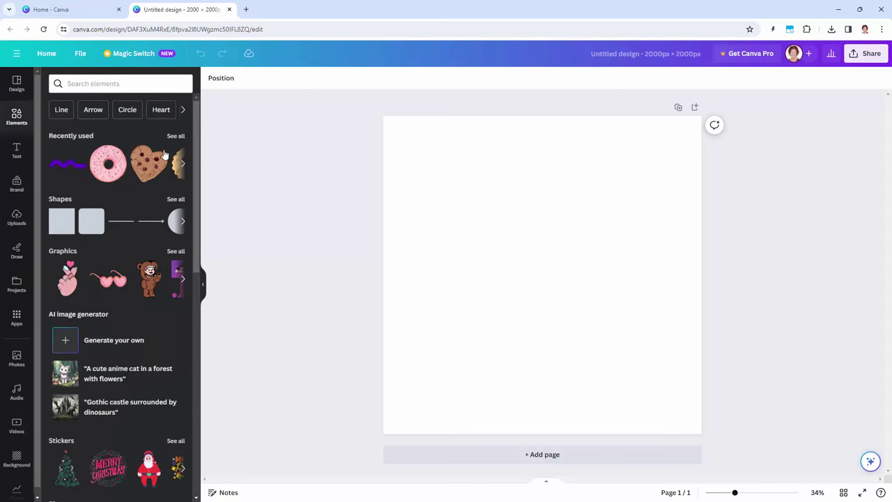
pyautogui.click(182, 138)
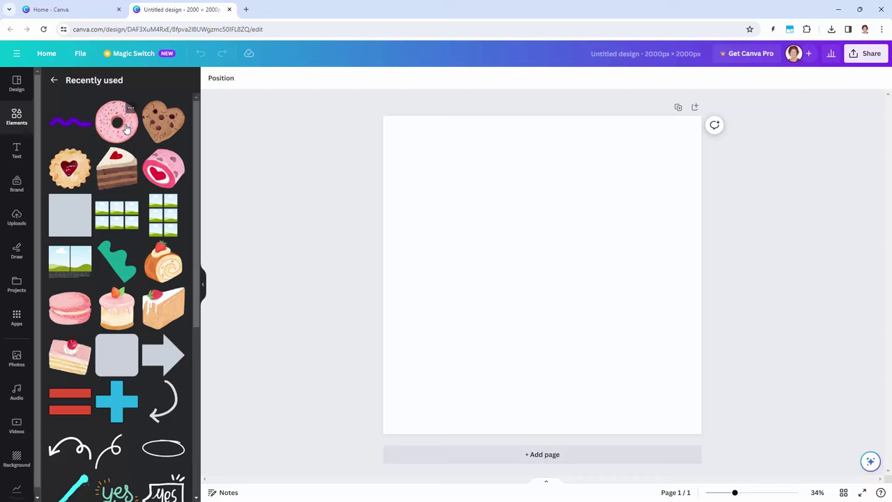
pyautogui.click(126, 129)
pyautogui.click(165, 127)
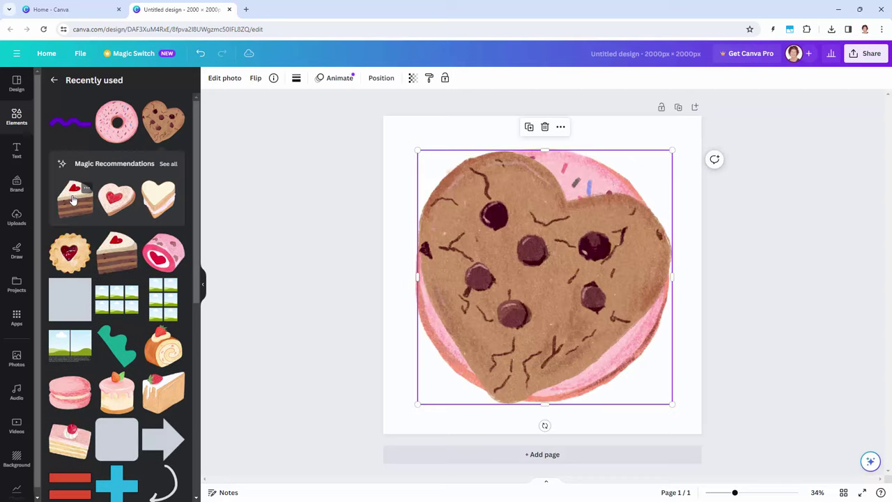
pyautogui.click(79, 206)
pyautogui.click(102, 209)
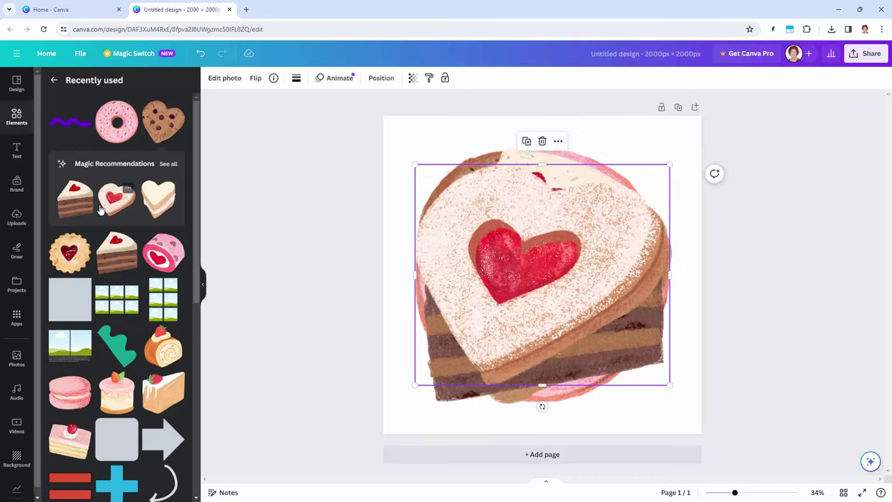
pyautogui.click(70, 272)
pyautogui.click(159, 258)
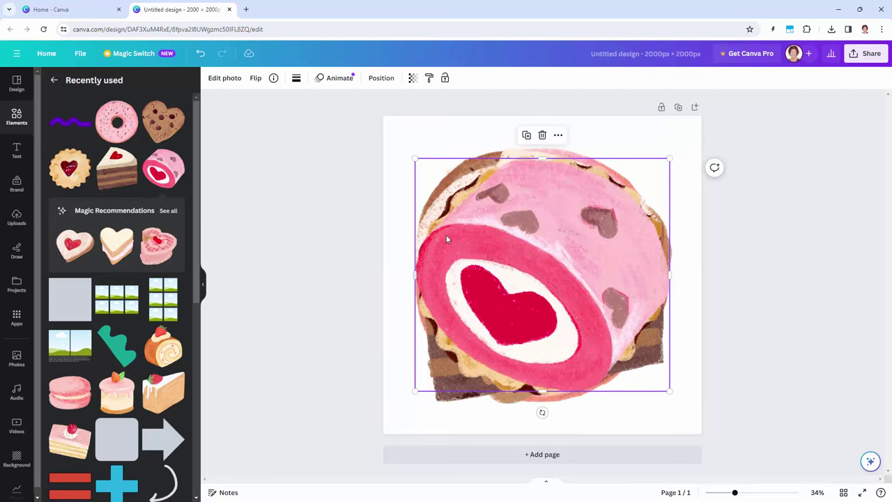
# Shrink all six stickers together to about 958 px.
pyautogui.moveTo(320, 113); pyautogui.dragTo(725, 421)
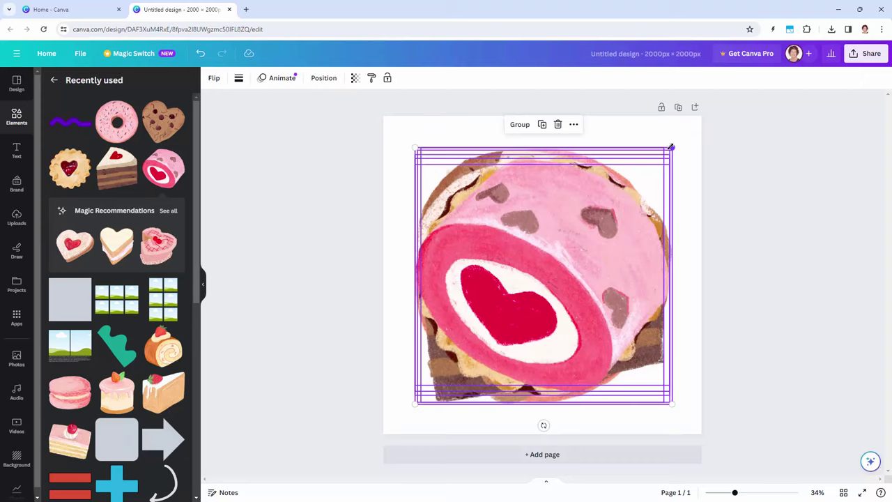
pyautogui.moveTo(667, 151); pyautogui.dragTo(537, 281)
pyautogui.click(335, 271)
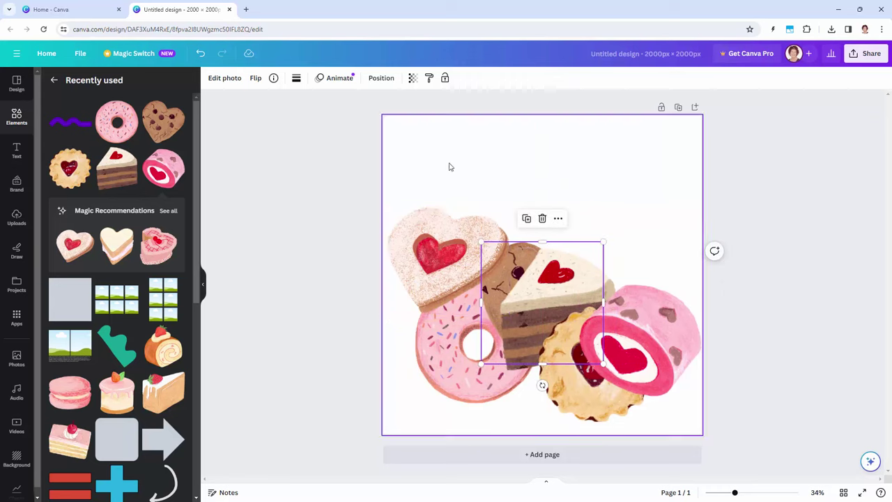
# Delete the heart sandwich cookie and move a shrunken donut to the page's top-right corner.
pyautogui.click(451, 250)
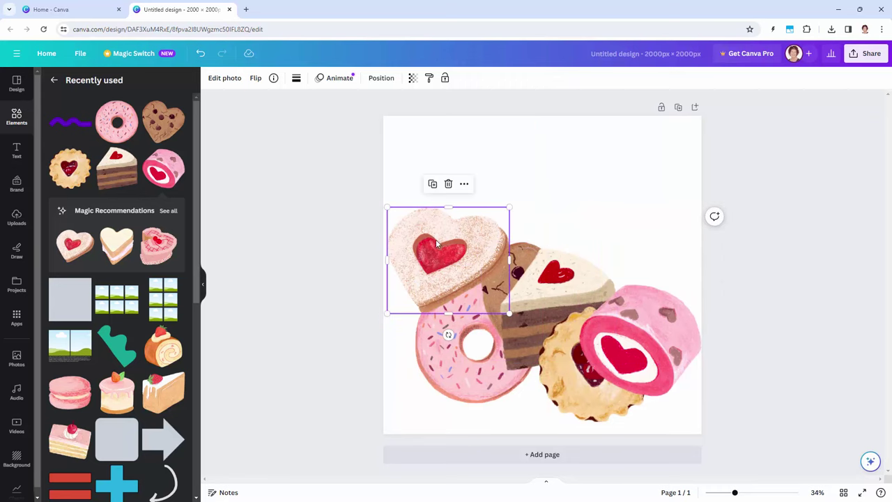
pyautogui.press('Delete')
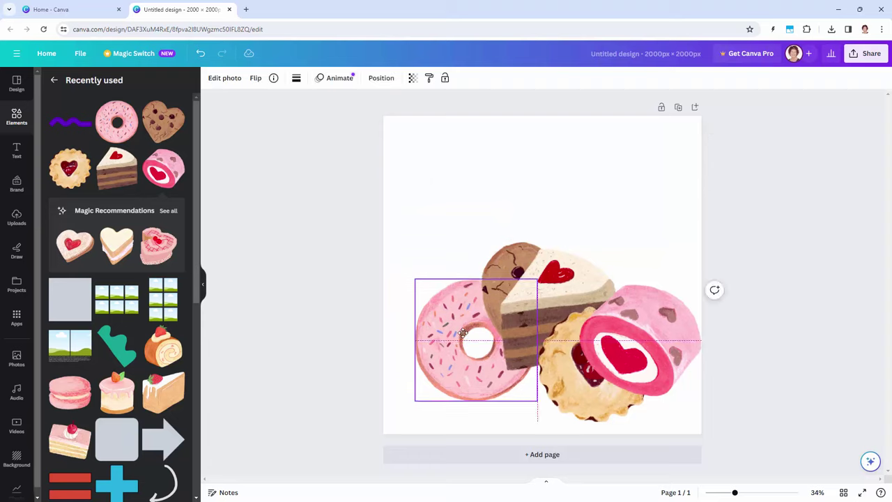
pyautogui.moveTo(490, 323); pyautogui.dragTo(672, 180)
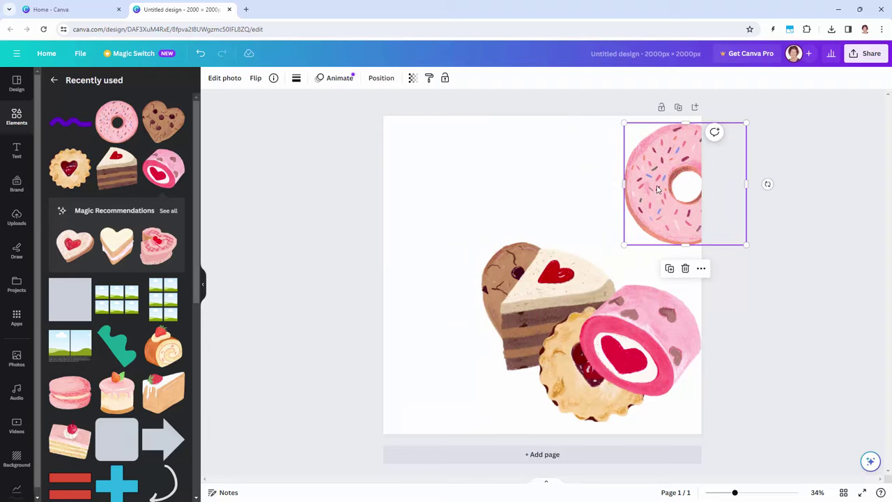
pyautogui.moveTo(625, 121); pyautogui.dragTo(634, 132)
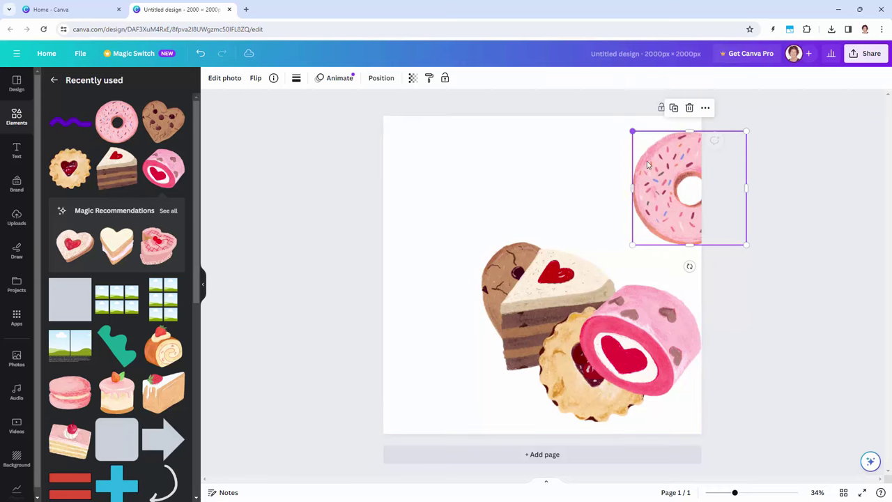
pyautogui.moveTo(653, 184); pyautogui.dragTo(658, 180)
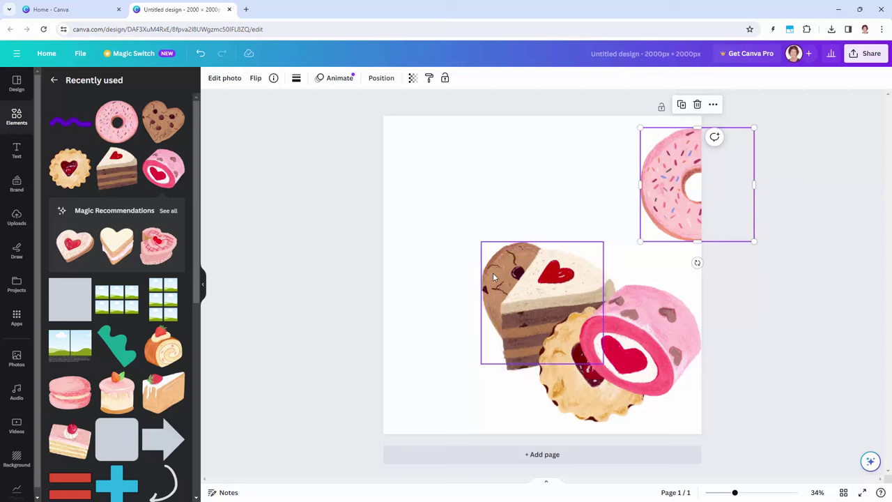
# Shrink the chocolate-chip heart cookie and place it up-right, then shift the cake slice left and down.
pyautogui.moveTo(493, 276); pyautogui.dragTo(527, 219)
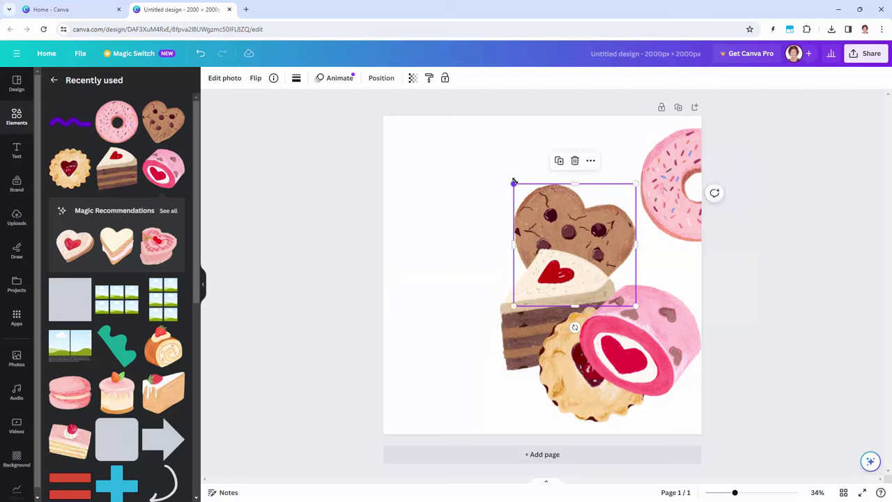
pyautogui.moveTo(514, 181); pyautogui.dragTo(525, 193)
pyautogui.moveTo(617, 214); pyautogui.dragTo(620, 206)
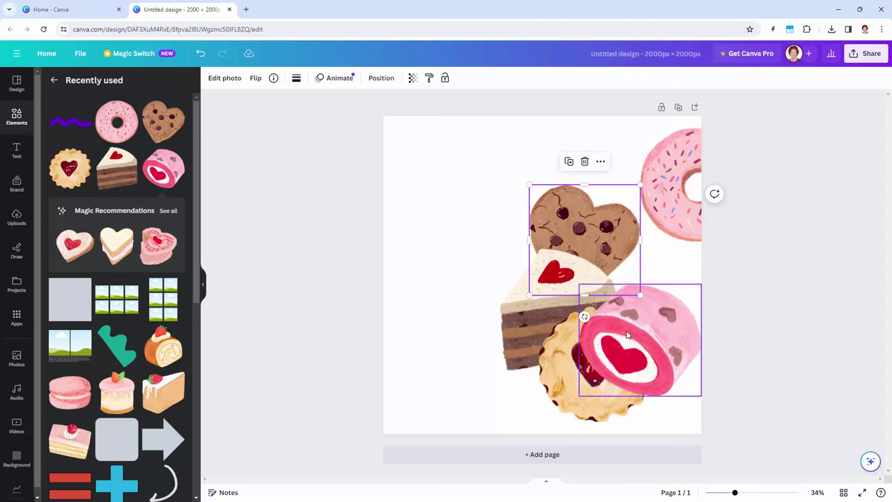
pyautogui.moveTo(523, 331); pyautogui.dragTo(457, 347)
pyautogui.moveTo(551, 264); pyautogui.dragTo(546, 267)
pyautogui.click(500, 314)
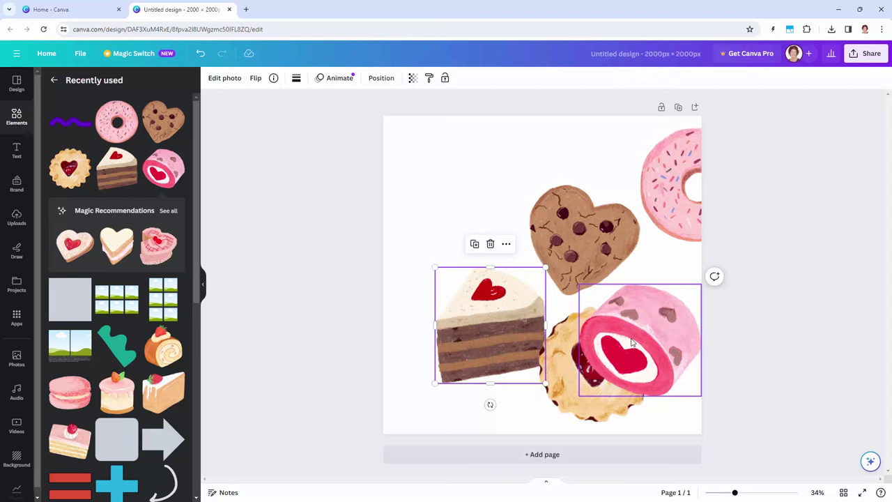
# Put a smaller pink roll top-left, push the jam cookie over the right edge, and settle the cake slice.
pyautogui.moveTo(632, 342); pyautogui.dragTo(481, 139)
pyautogui.moveTo(429, 193); pyautogui.dragTo(447, 180)
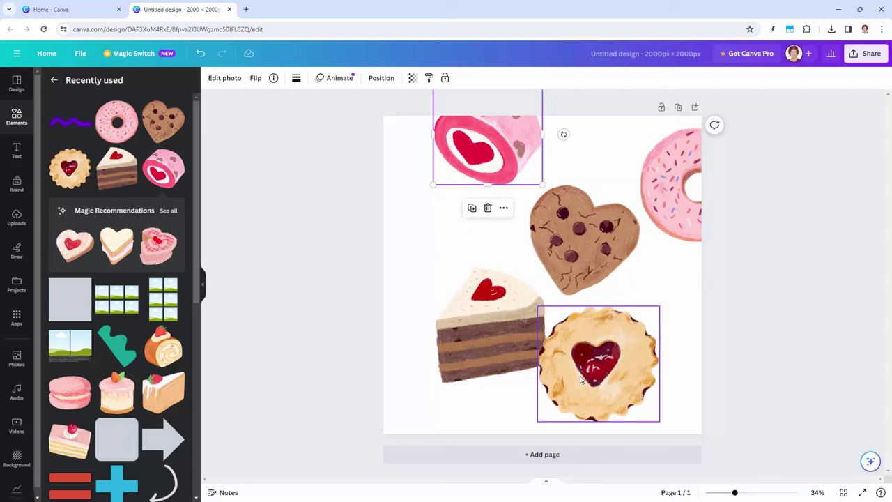
pyautogui.moveTo(580, 378); pyautogui.dragTo(634, 346)
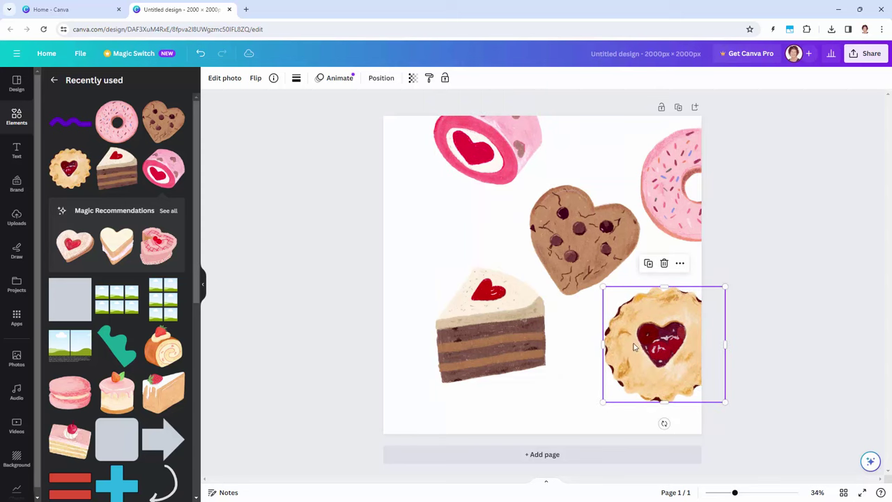
pyautogui.moveTo(604, 286); pyautogui.dragTo(610, 296)
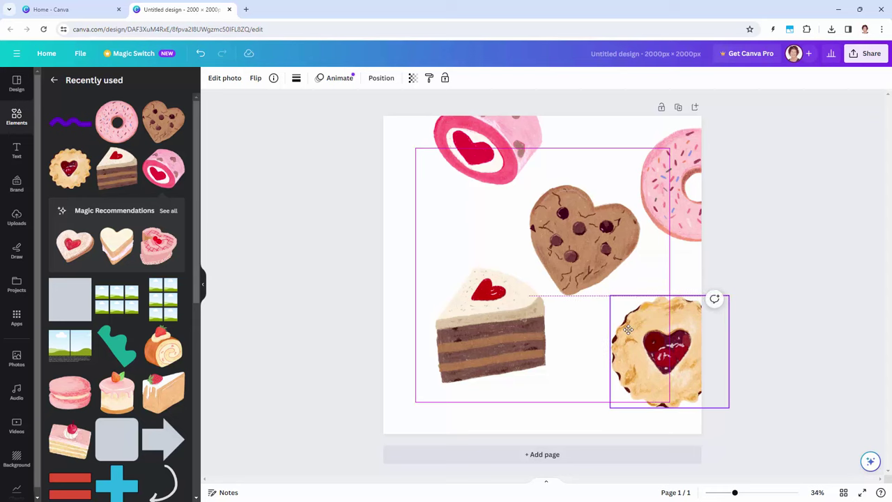
pyautogui.moveTo(503, 318); pyautogui.dragTo(505, 326)
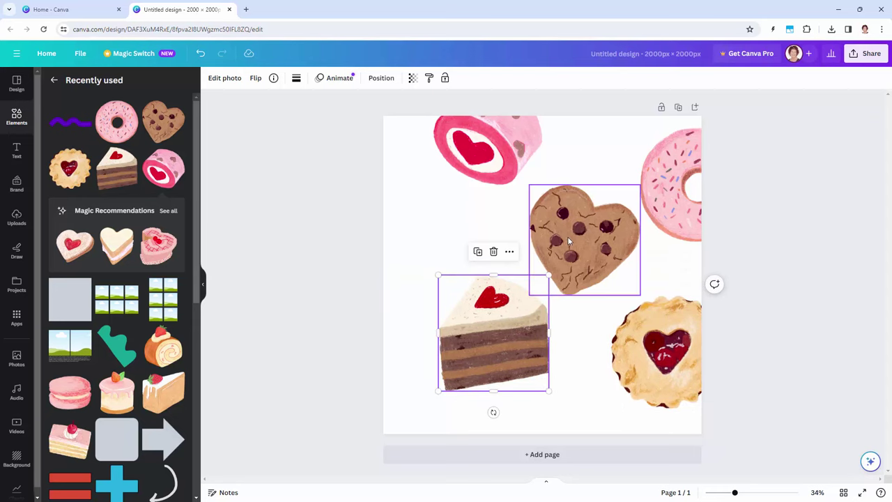
pyautogui.moveTo(438, 274); pyautogui.dragTo(433, 267)
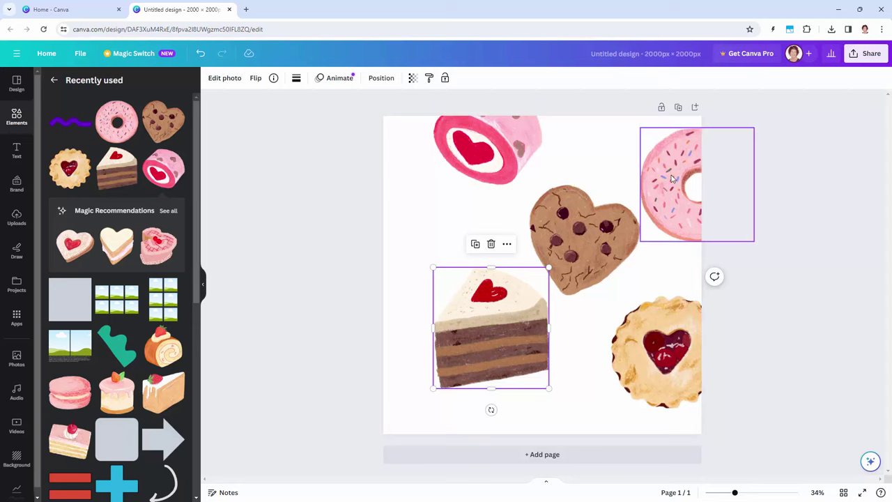
# Duplicate the right-edge donut and place the copy overhanging the left edge.
pyautogui.click(713, 228)
pyautogui.click(675, 216)
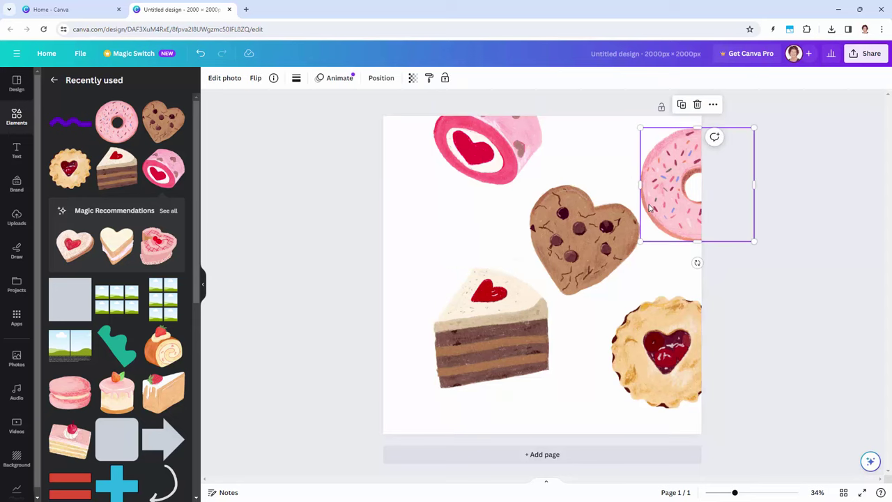
pyautogui.moveTo(650, 207); pyautogui.dragTo(657, 204)
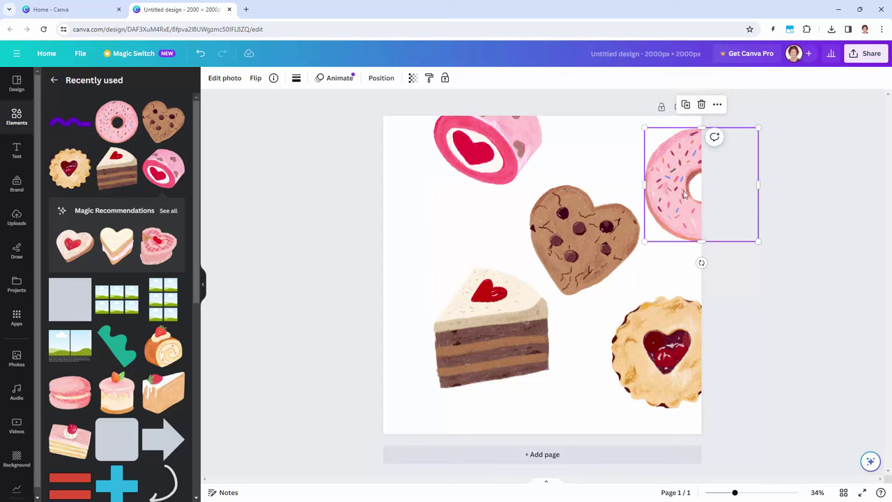
pyautogui.moveTo(678, 161); pyautogui.dragTo(675, 160)
pyautogui.moveTo(692, 218); pyautogui.dragTo(375, 271)
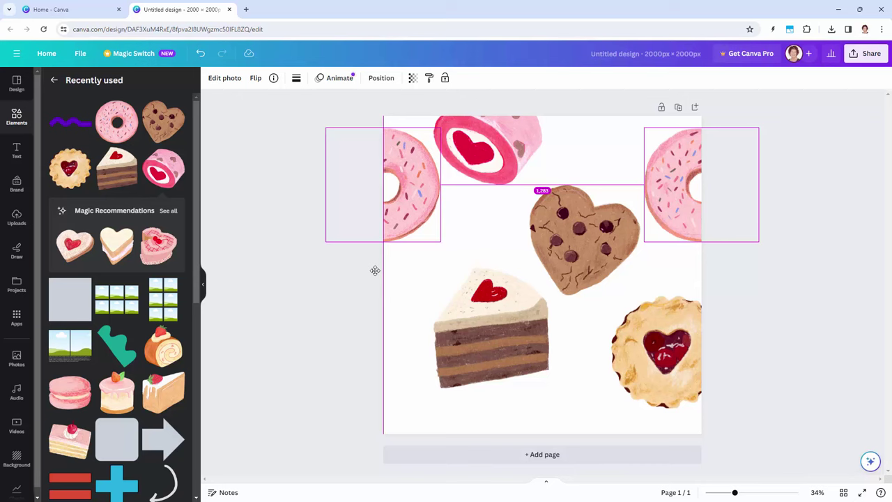
pyautogui.moveTo(375, 271); pyautogui.dragTo(374, 269)
pyautogui.moveTo(373, 238); pyautogui.dragTo(373, 239)
# Group the left-edge and right-edge donut halves together.
pyautogui.click(349, 266)
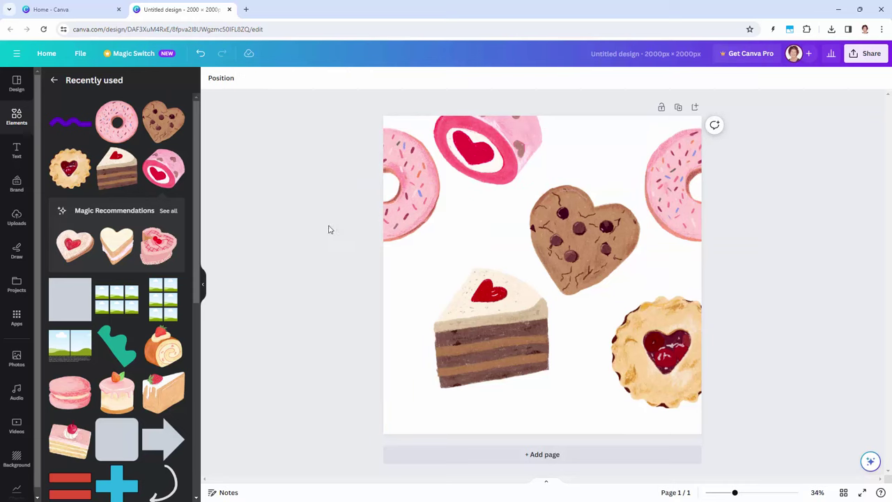
pyautogui.click(411, 211)
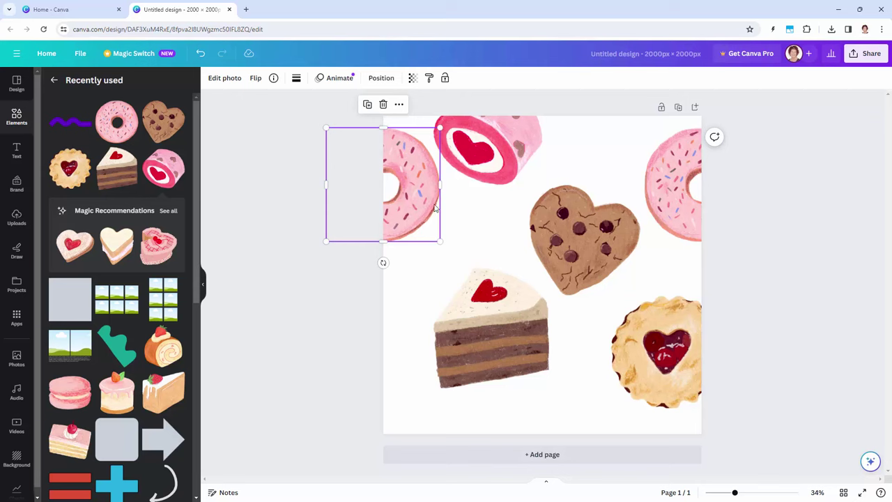
pyautogui.keyDown('shift'); pyautogui.click(662, 199); pyautogui.keyUp('shift')
pyautogui.keyDown('shift'); pyautogui.click(455, 153); pyautogui.keyUp('shift')
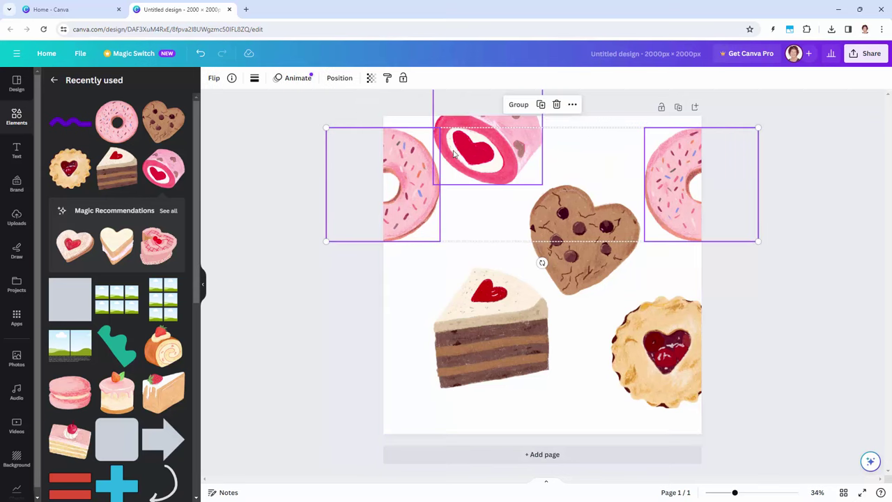
pyautogui.click(517, 106)
pyautogui.click(291, 214)
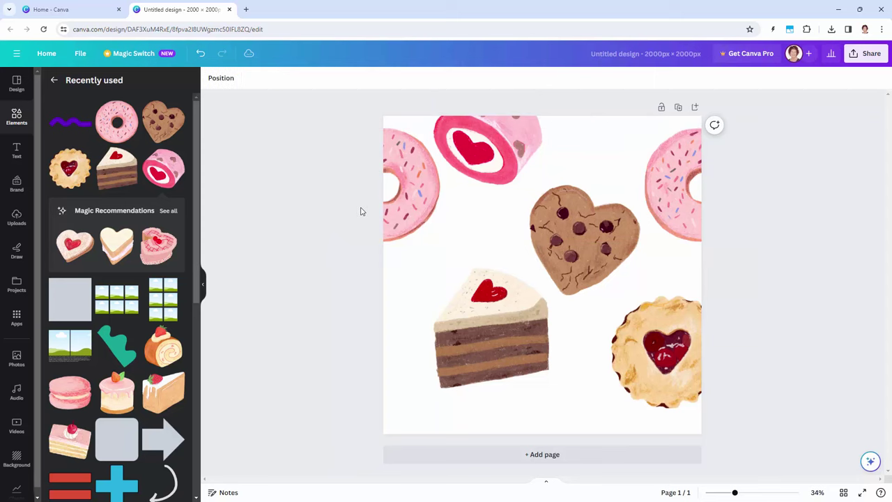
# Lower the donut pair, copy the jam cookie onto the left edge, and group both cookie halves.
pyautogui.moveTo(405, 207); pyautogui.dragTo(407, 230)
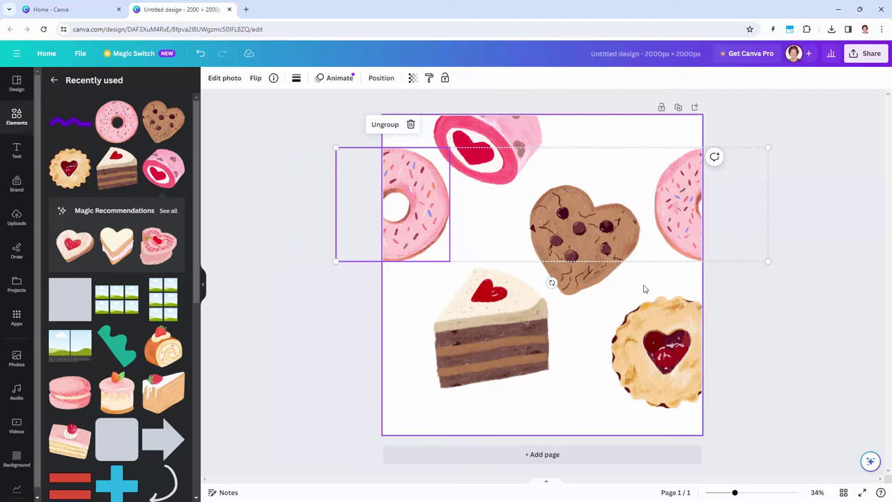
pyautogui.click(658, 378)
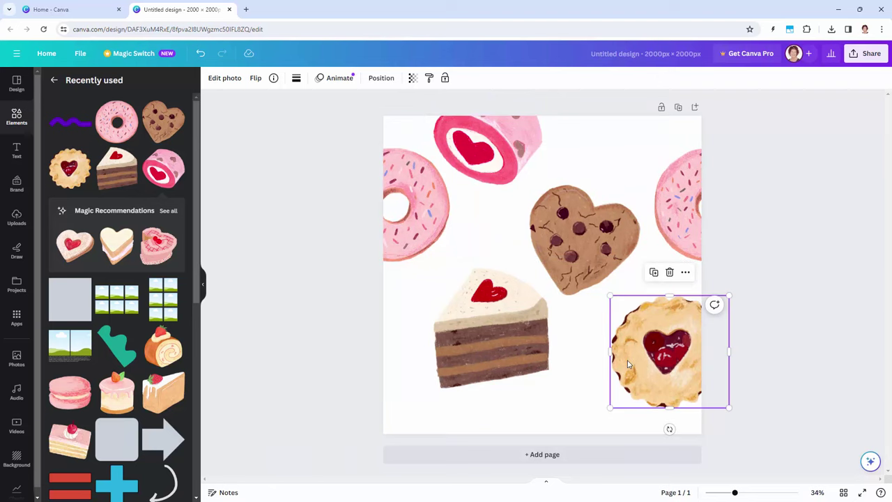
pyautogui.moveTo(627, 363); pyautogui.dragTo(660, 360)
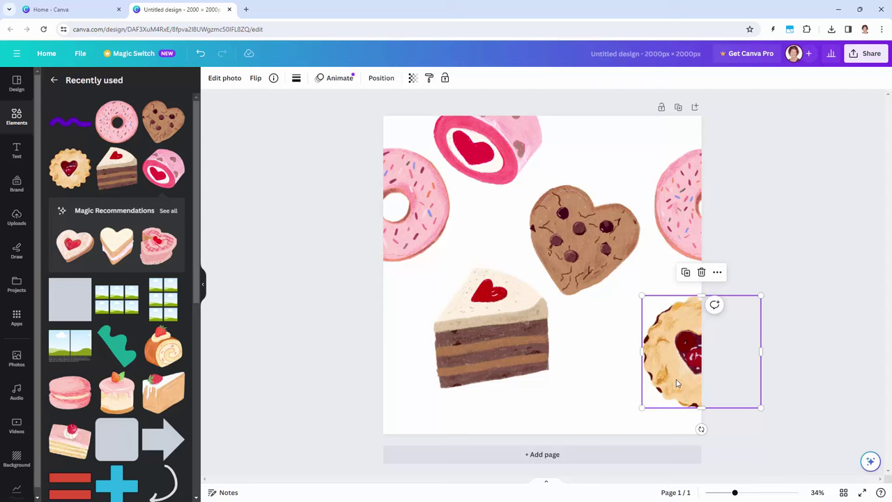
pyautogui.moveTo(676, 383); pyautogui.dragTo(357, 406)
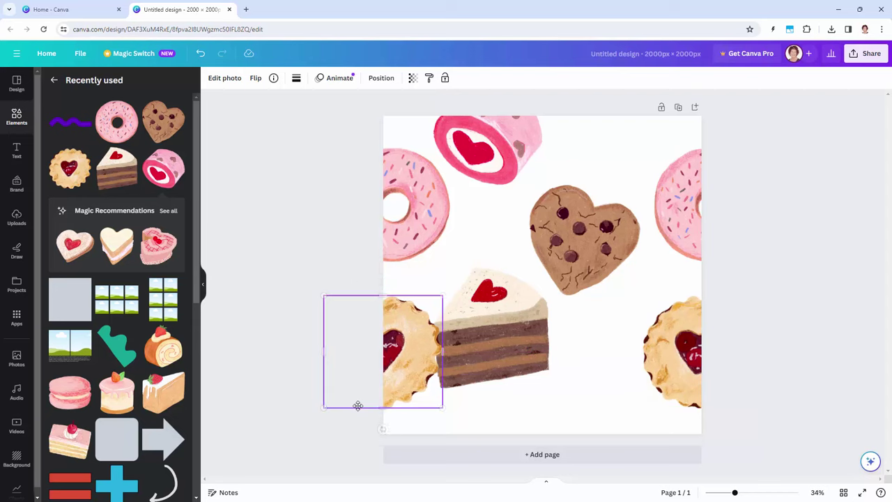
pyautogui.keyDown('shift'); pyautogui.click(674, 322); pyautogui.keyUp('shift')
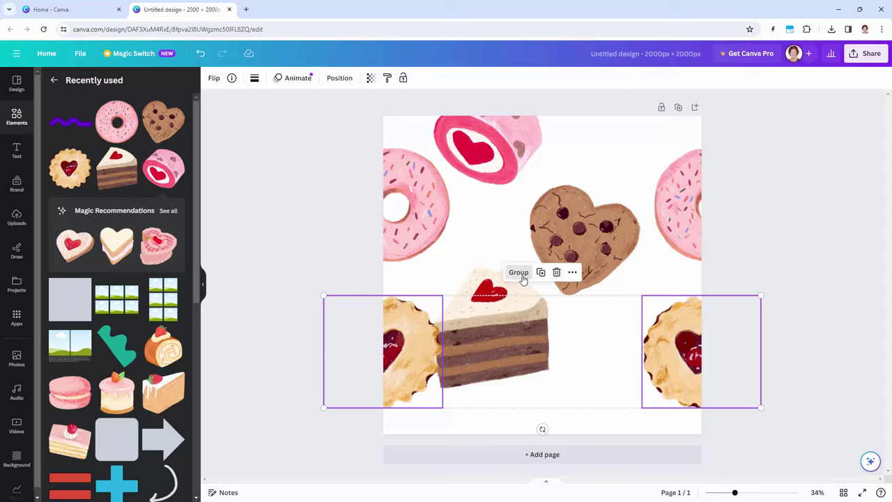
pyautogui.click(524, 273)
pyautogui.click(746, 347)
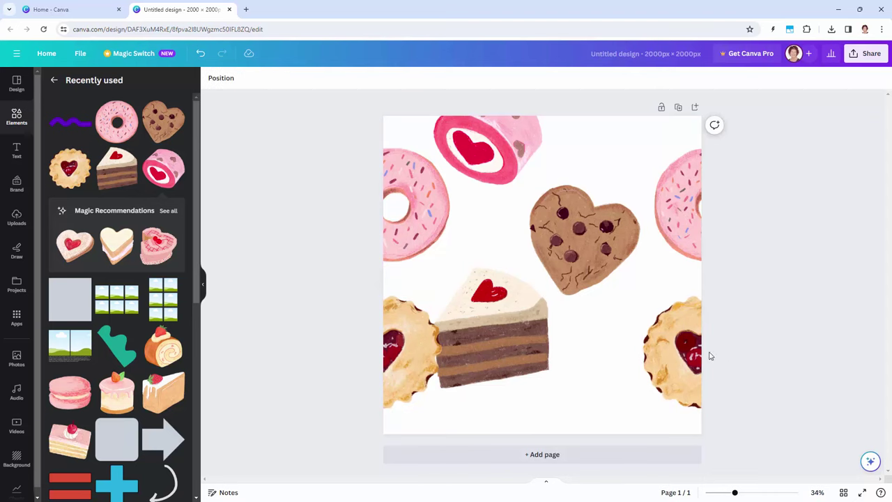
# Drag the grouped jam cookie pair lower and slightly left, then nudge it up a little.
pyautogui.doubleClick(709, 355)
pyautogui.moveTo(674, 375); pyautogui.dragTo(661, 406)
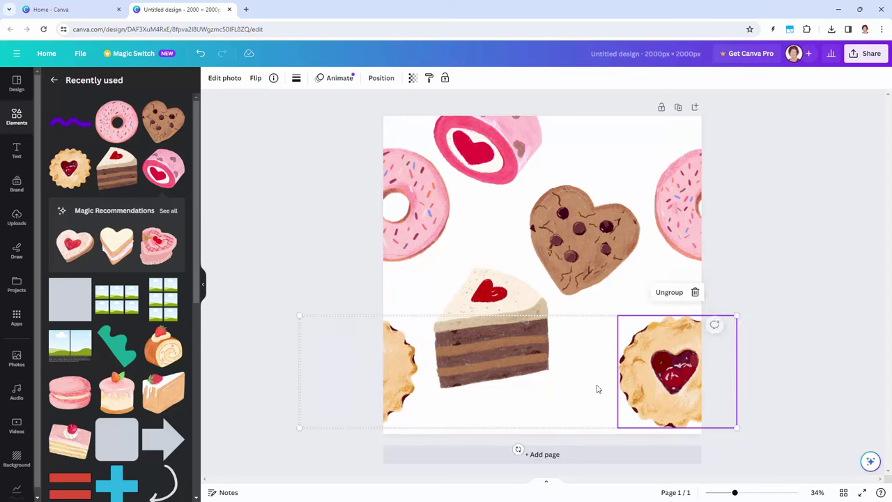
pyautogui.click(483, 304)
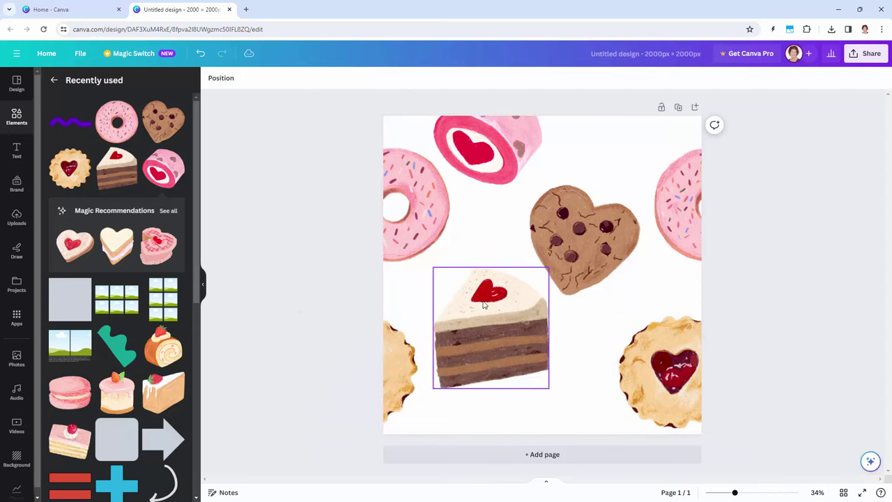
pyautogui.click(492, 315)
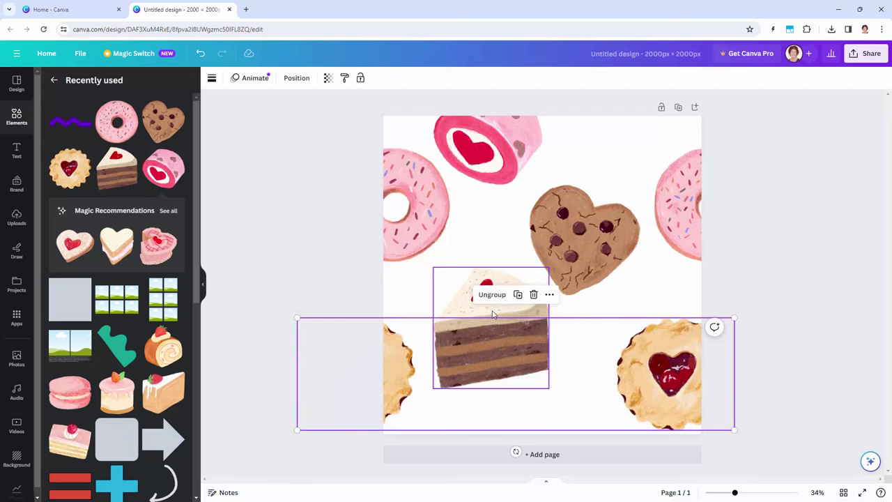
pyautogui.moveTo(641, 369); pyautogui.dragTo(642, 367)
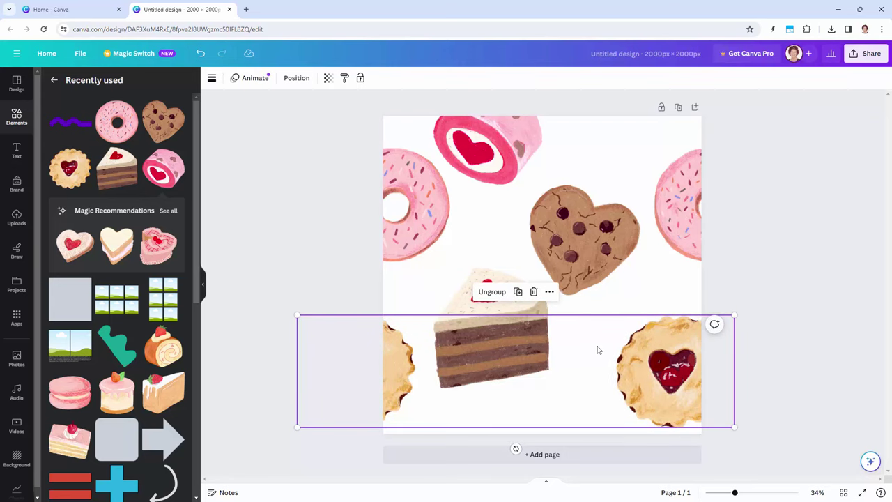
# Shift the cake slice lower-right and push the pink roll cake partly past the top edge.
pyautogui.click(480, 346)
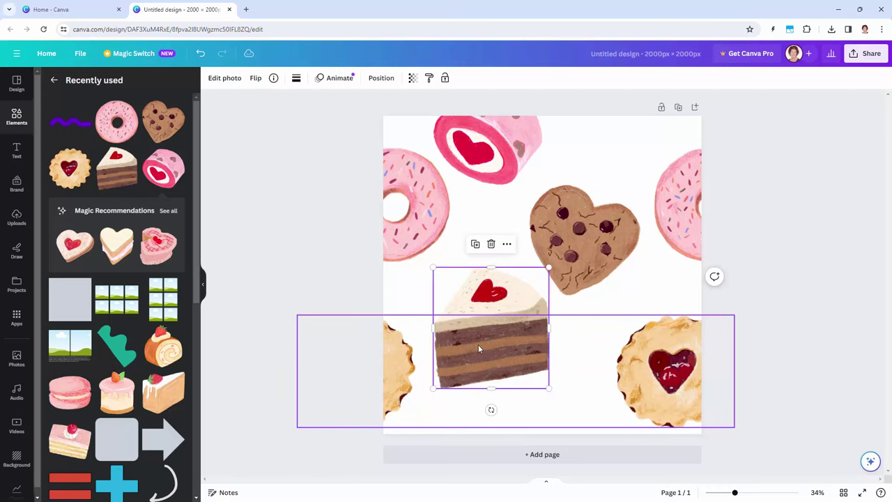
pyautogui.moveTo(478, 344); pyautogui.dragTo(511, 315)
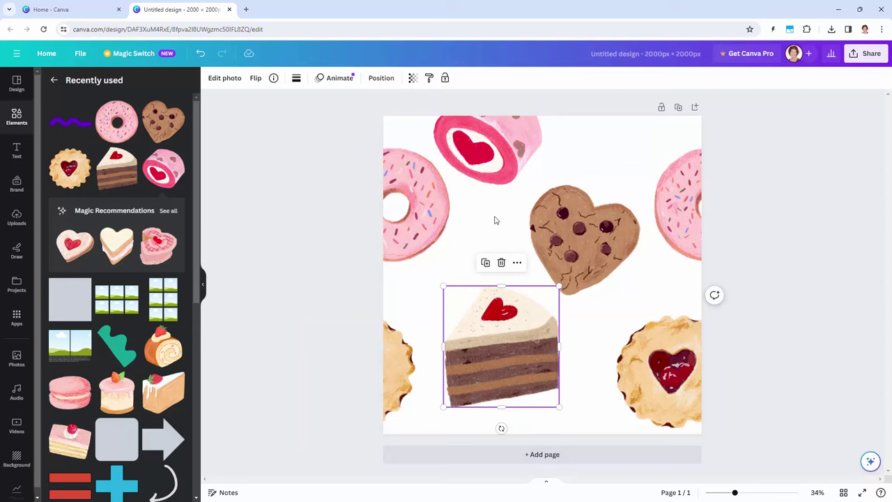
pyautogui.click(527, 145)
pyautogui.moveTo(513, 152); pyautogui.dragTo(514, 130)
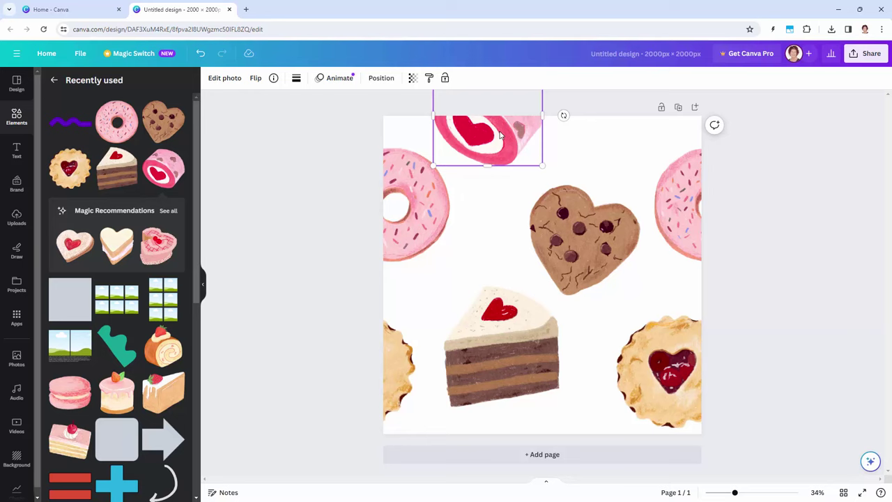
# Copy the roll cake onto the bottom edge and group the top and bottom halves.
pyautogui.moveTo(520, 133); pyautogui.dragTo(525, 453)
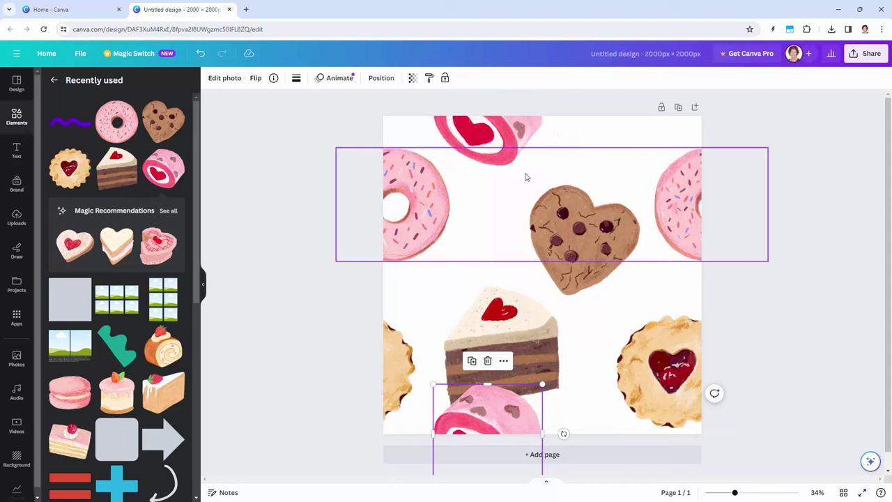
pyautogui.keyDown('shift'); pyautogui.click(512, 139); pyautogui.keyUp('shift')
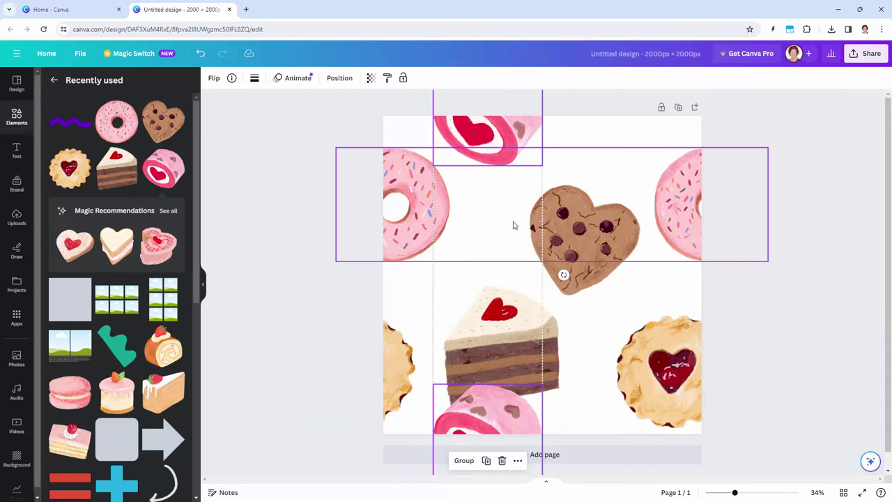
pyautogui.click(465, 462)
pyautogui.click(320, 347)
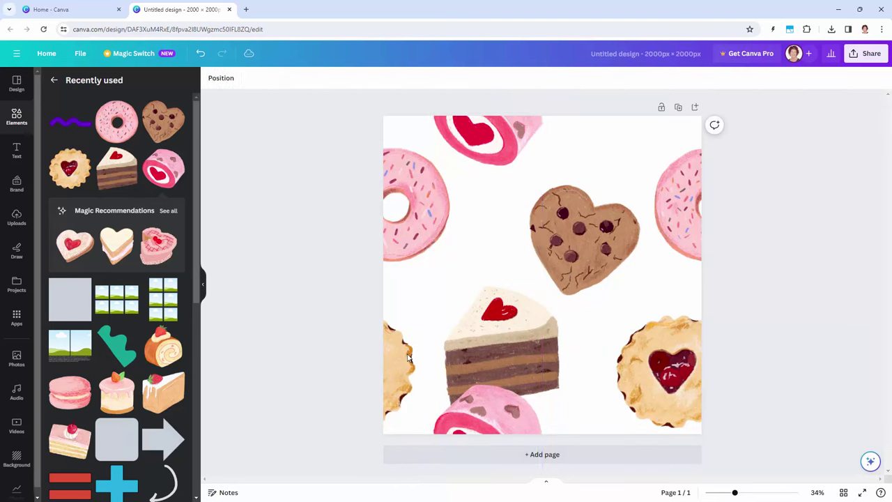
pyautogui.click(527, 347)
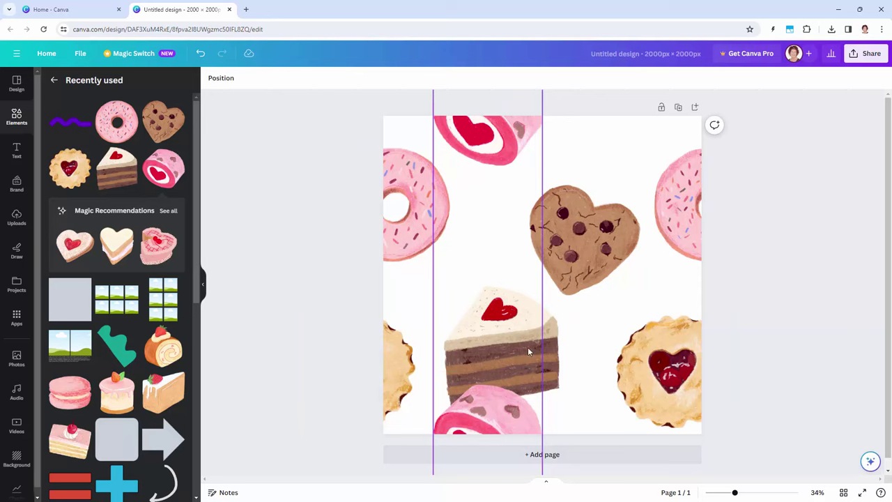
# Raise the cake slice and move the heart cookie up-right, undoing an accidental roll-cake shift.
pyautogui.click(488, 355)
pyautogui.click(486, 356)
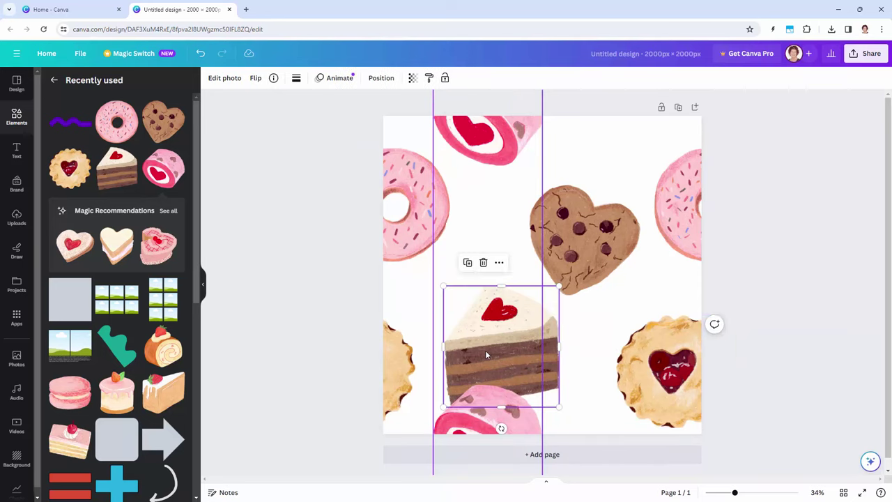
pyautogui.moveTo(487, 355); pyautogui.dragTo(481, 311)
pyautogui.click(585, 237)
pyautogui.moveTo(586, 237); pyautogui.dragTo(593, 207)
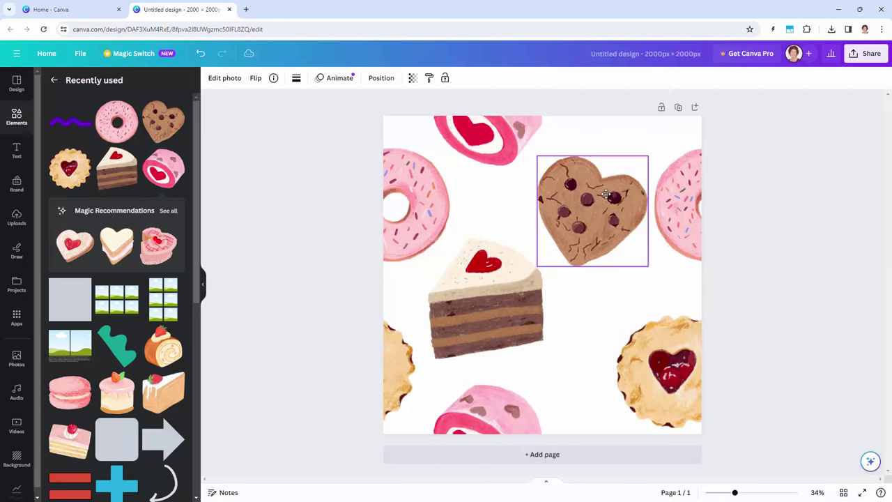
pyautogui.click(525, 308)
pyautogui.moveTo(525, 308); pyautogui.dragTo(526, 315)
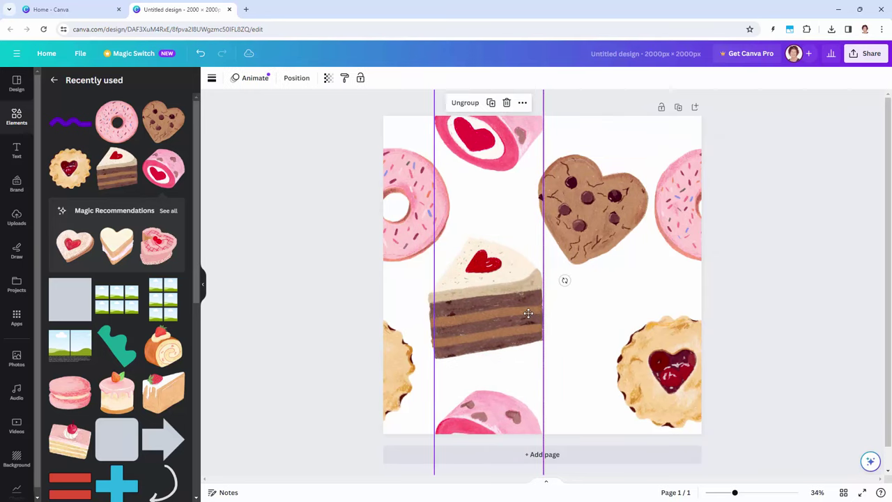
pyautogui.moveTo(488, 415); pyautogui.dragTo(541, 363)
pyautogui.hotkey('ctrl', 'z')
# Nudge the donut pair down-right, the heart cookie up-left, and lower the jam cookie pair.
pyautogui.click(520, 346)
pyautogui.moveTo(411, 209); pyautogui.dragTo(418, 219)
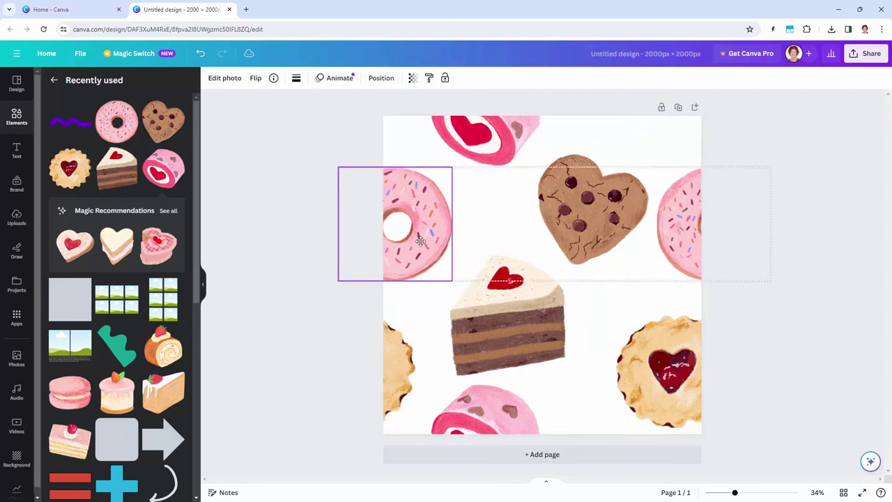
pyautogui.click(591, 202)
pyautogui.moveTo(590, 198); pyautogui.dragTo(587, 192)
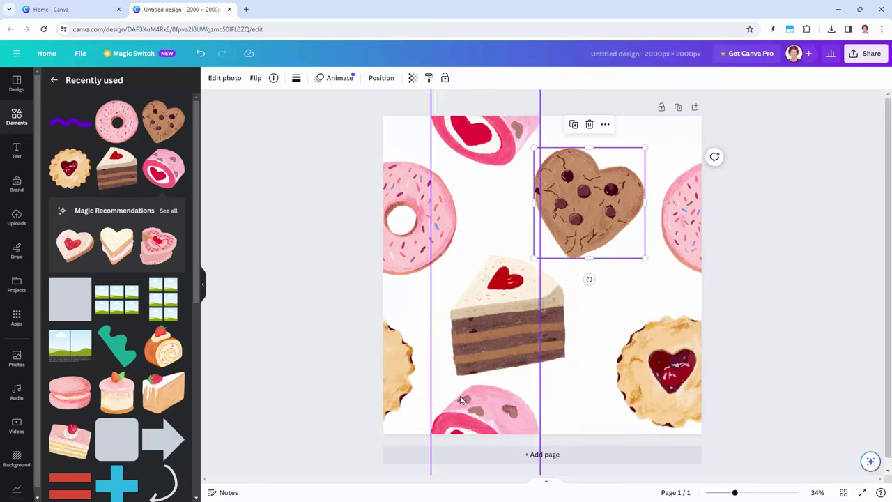
pyautogui.doubleClick(649, 395)
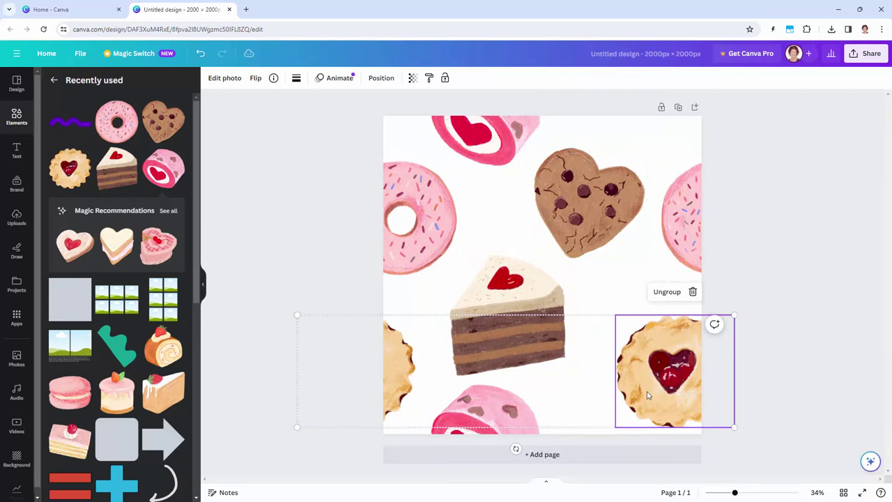
pyautogui.moveTo(648, 395); pyautogui.dragTo(625, 363)
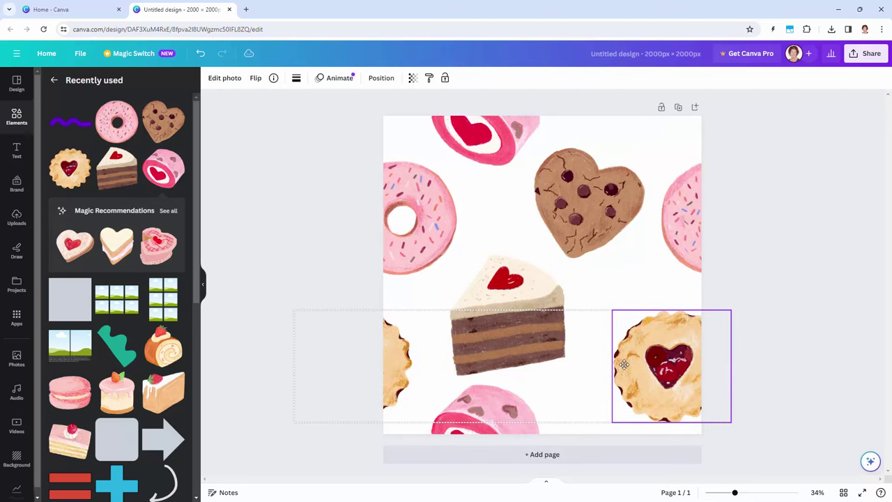
pyautogui.click(310, 265)
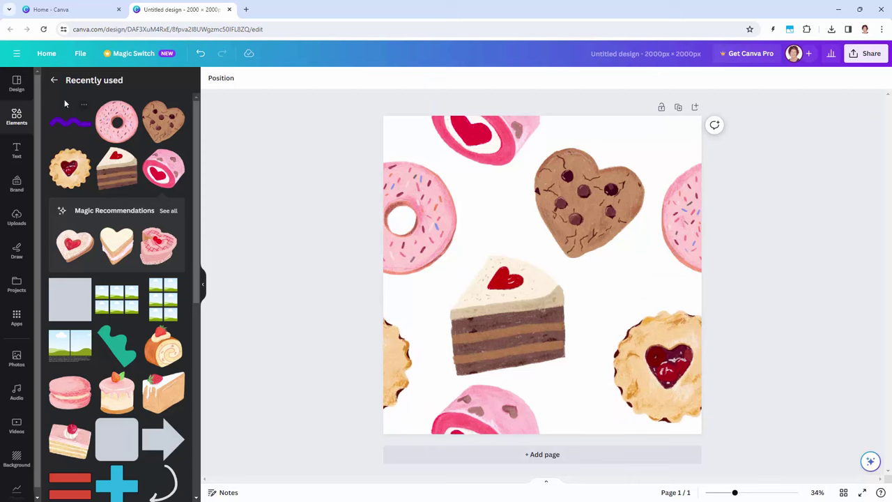
# Add a squiggle, recolour it pink, then shrink and tilt it between the donut and cookie.
pyautogui.click(64, 122)
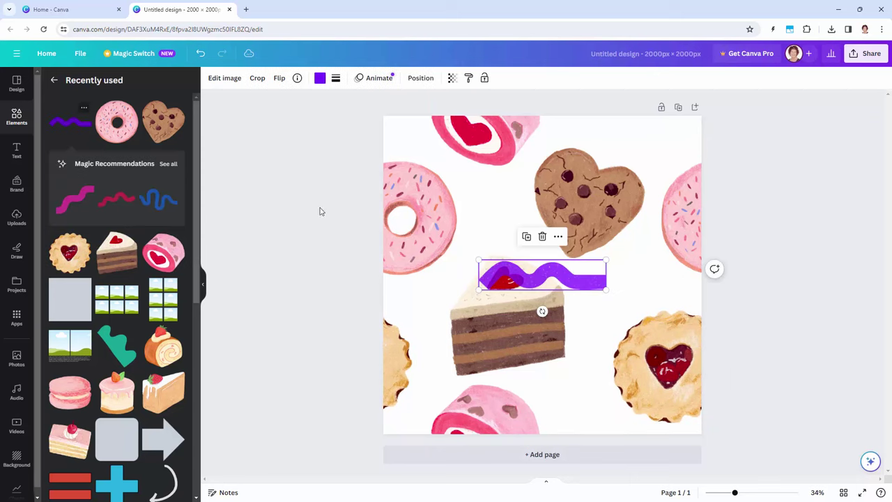
pyautogui.click(320, 78)
pyautogui.click(101, 261)
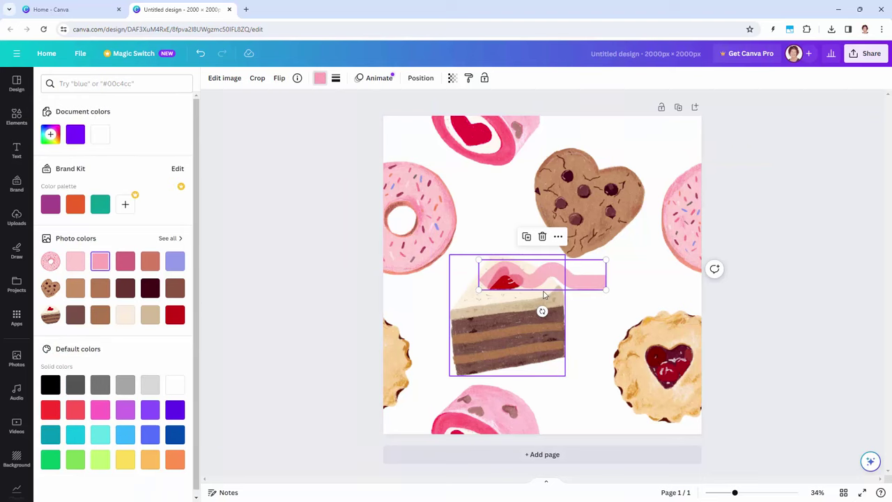
pyautogui.moveTo(606, 260)
pyautogui.mouseDown()
pyautogui.moveTo(585, 266)
pyautogui.moveTo(528, 246)
pyautogui.mouseUp()
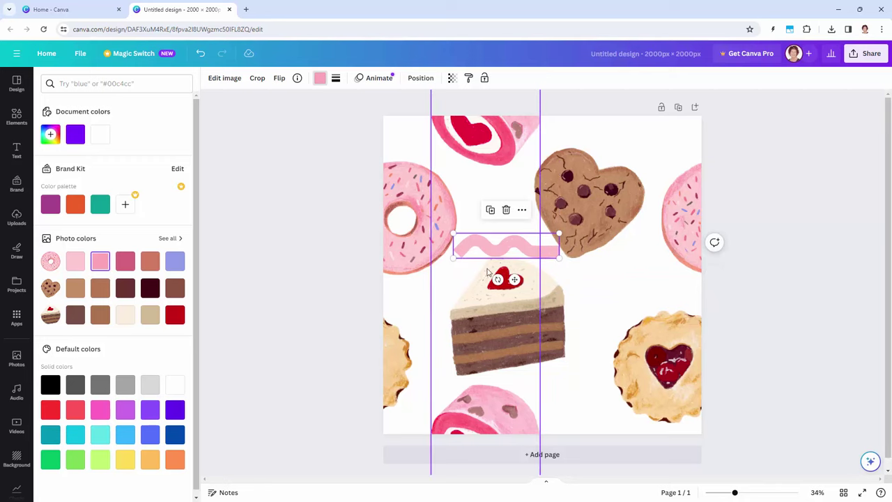
pyautogui.moveTo(498, 280)
pyautogui.mouseDown()
pyautogui.moveTo(525, 305)
pyautogui.moveTo(504, 279)
pyautogui.mouseUp()
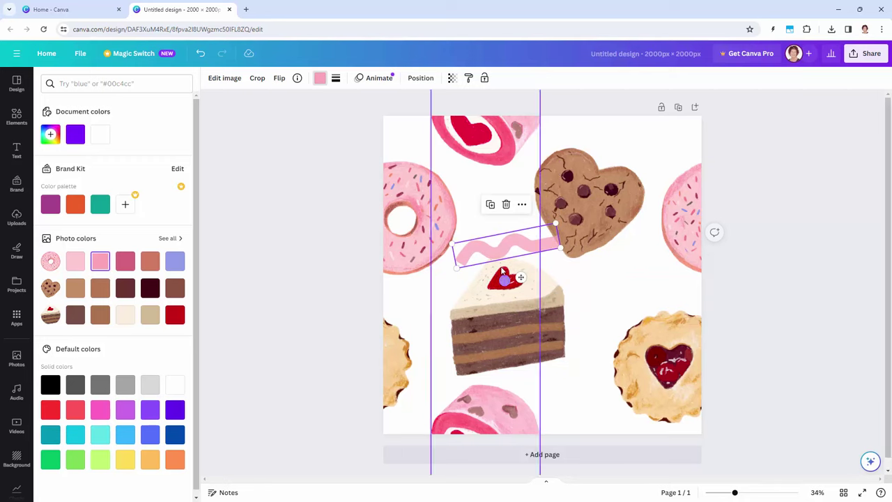
pyautogui.moveTo(555, 223)
pyautogui.mouseDown()
pyautogui.moveTo(538, 238)
pyautogui.moveTo(514, 240)
pyautogui.moveTo(513, 230)
pyautogui.moveTo(633, 281)
pyautogui.mouseUp()
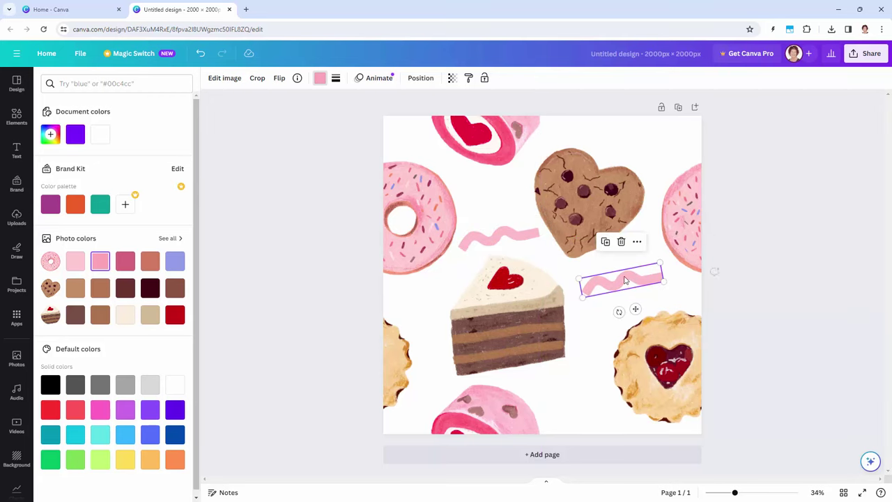
# Make a rotated dark-pink squiggle, set the bottom one light pink, and copy the dark one near the top.
pyautogui.click(126, 262)
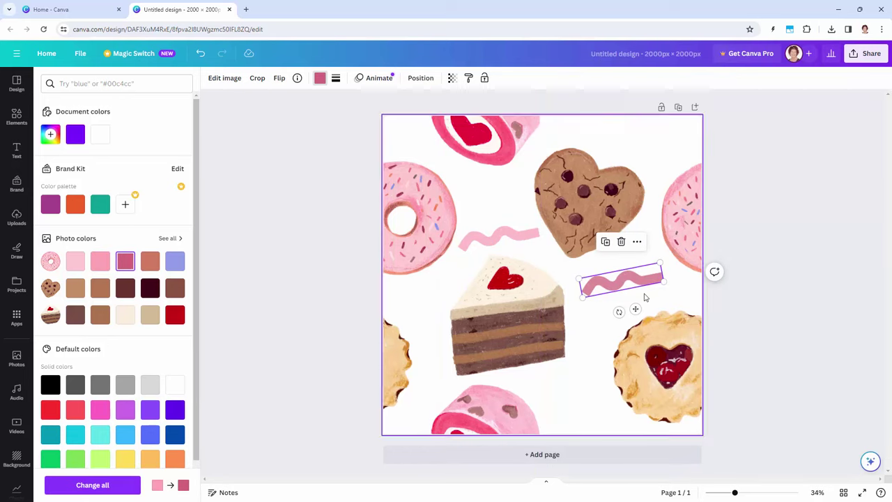
pyautogui.moveTo(619, 312)
pyautogui.mouseDown()
pyautogui.moveTo(606, 309)
pyautogui.moveTo(605, 383)
pyautogui.moveTo(579, 403)
pyautogui.mouseUp()
pyautogui.click(175, 261)
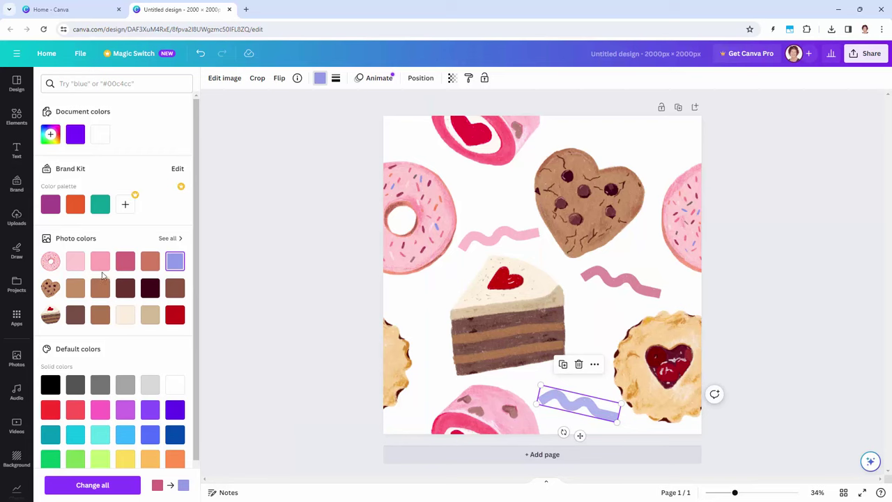
pyautogui.click(75, 261)
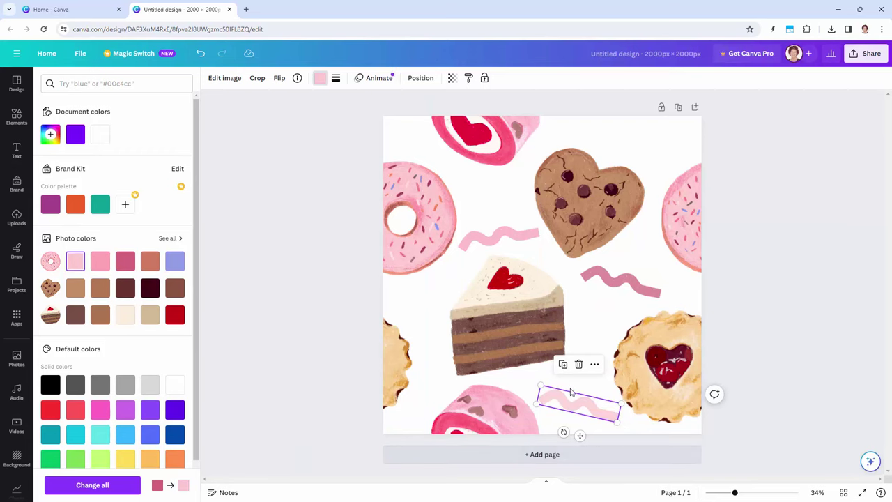
pyautogui.click(598, 274)
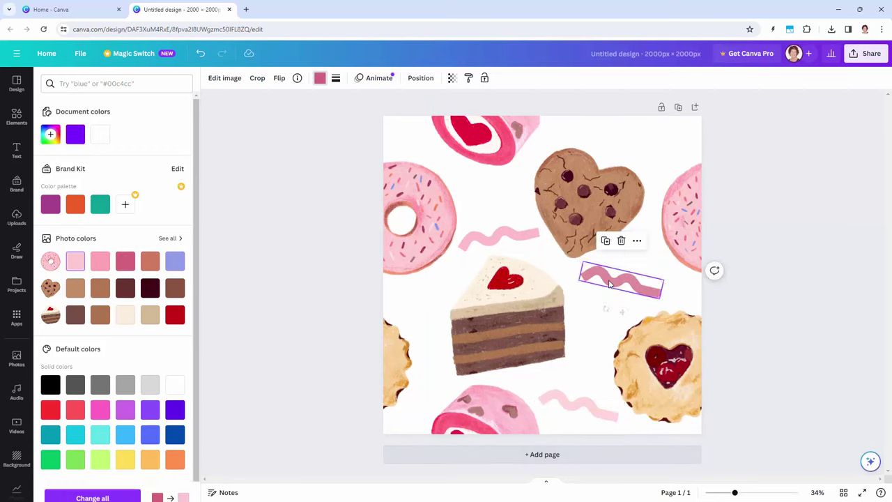
pyautogui.moveTo(599, 274); pyautogui.dragTo(637, 124)
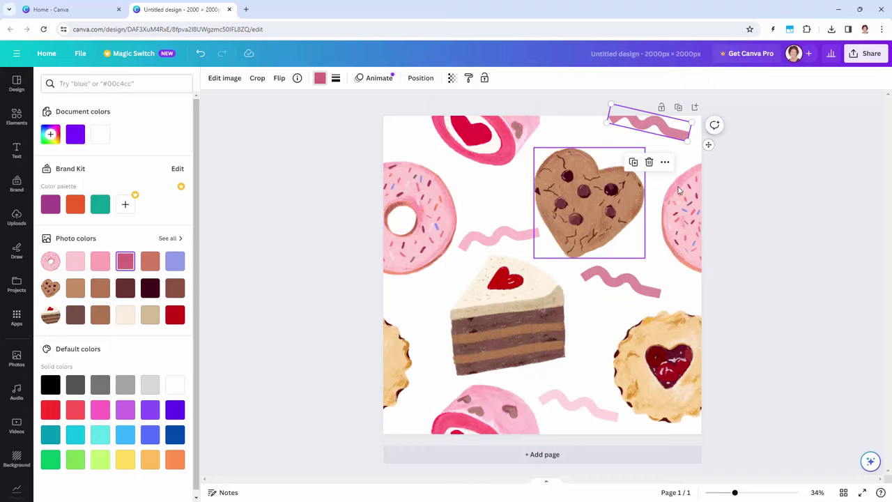
# Set the dark-pink squiggle on the top edge and copy it directly below onto the bottom edge.
pyautogui.press('Escape')
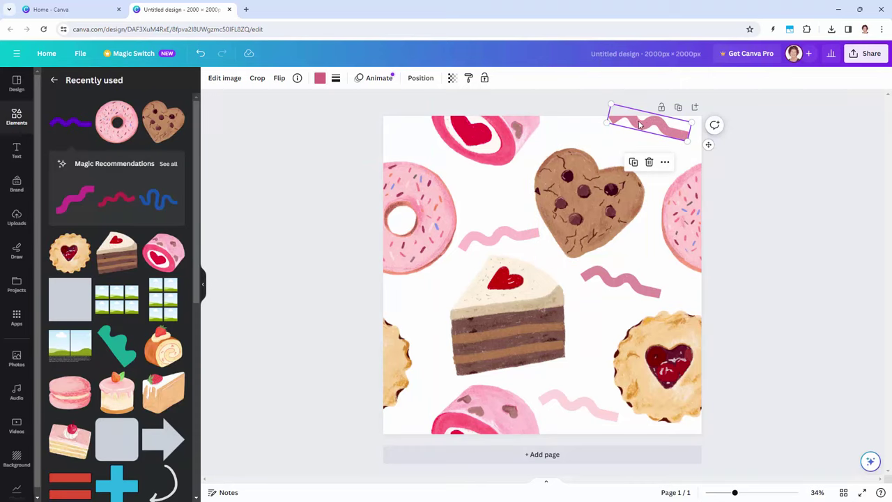
pyautogui.moveTo(640, 124); pyautogui.dragTo(640, 114)
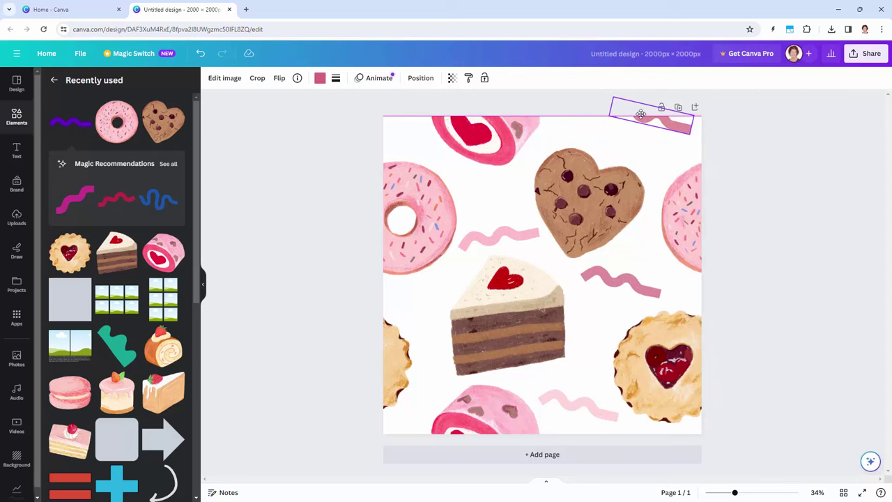
pyautogui.moveTo(640, 114); pyautogui.dragTo(640, 115)
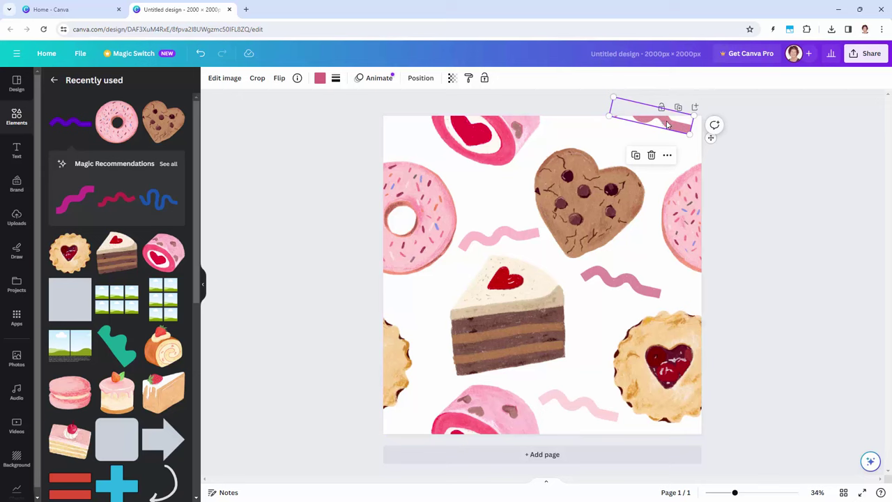
pyautogui.moveTo(667, 124); pyautogui.dragTo(652, 440)
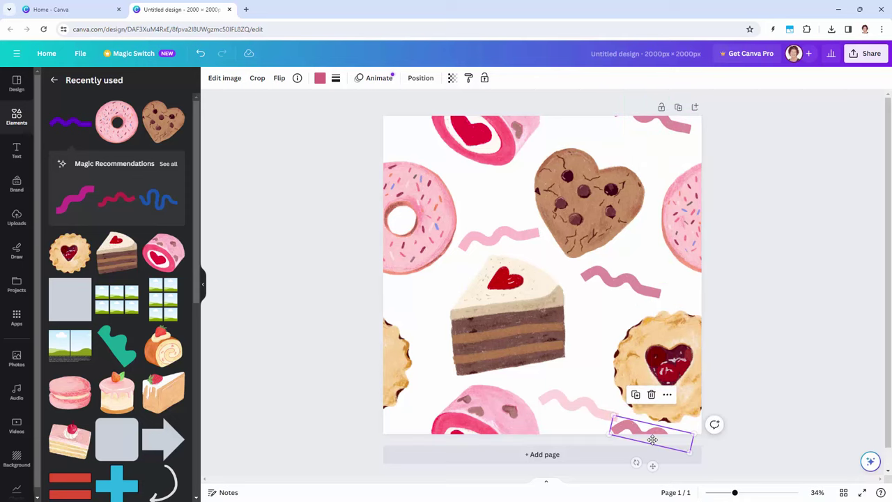
# Group the top-edge and bottom-edge squiggles together.
pyautogui.keyDown('shift'); pyautogui.click(680, 131); pyautogui.keyUp('shift')
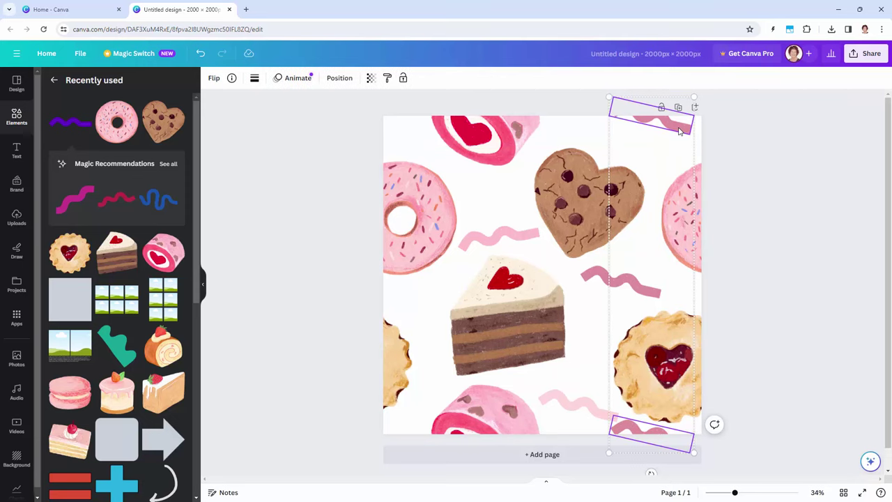
pyautogui.rightClick(681, 132)
pyautogui.press('Escape')
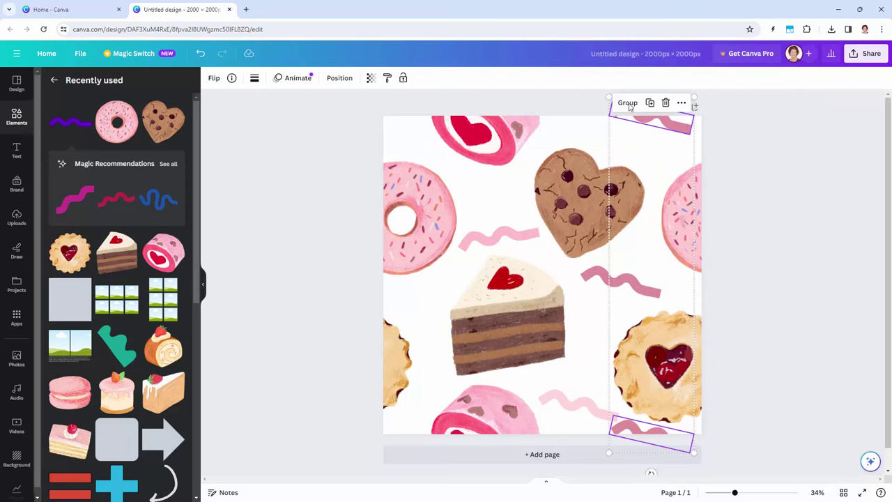
pyautogui.click(703, 123)
pyautogui.click(668, 123)
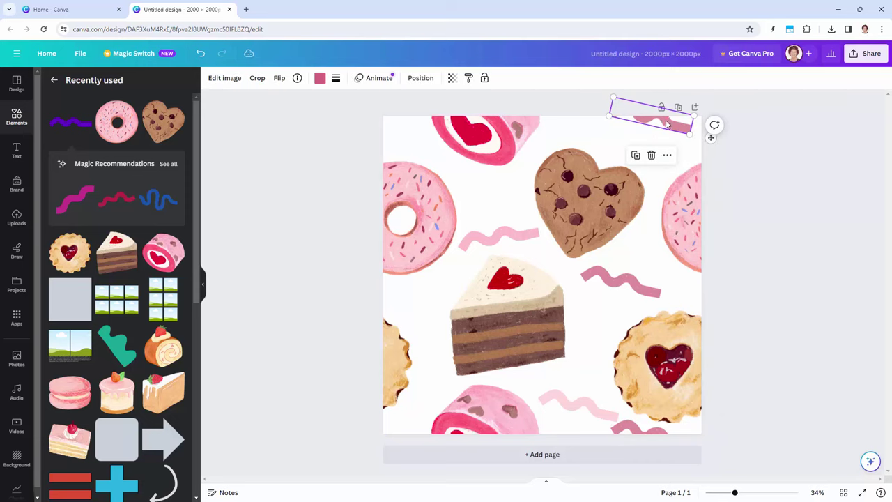
pyautogui.keyDown('shift'); pyautogui.click(654, 439); pyautogui.keyUp('shift')
pyautogui.click(624, 103)
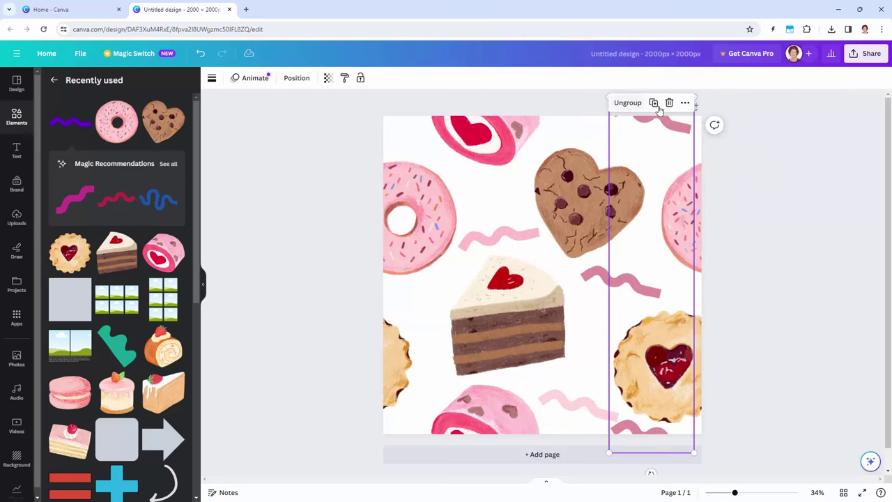
pyautogui.click(715, 125)
pyautogui.press('Escape')
pyautogui.click(727, 100)
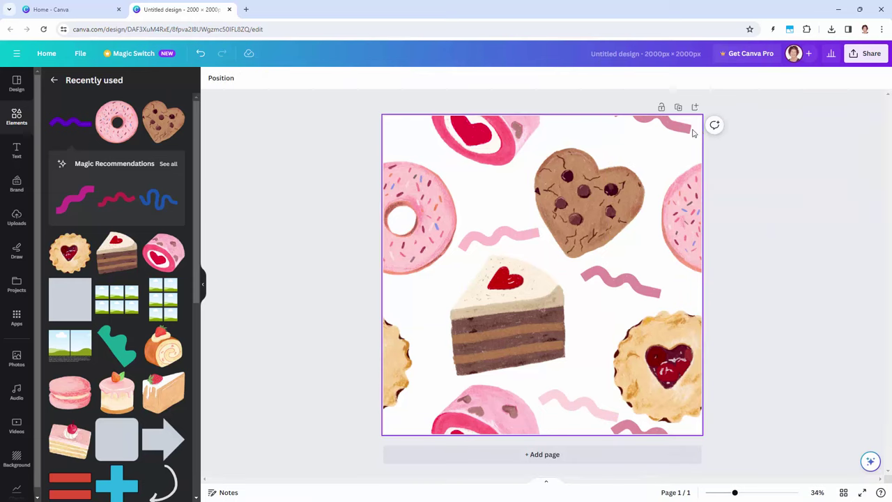
pyautogui.click(682, 128)
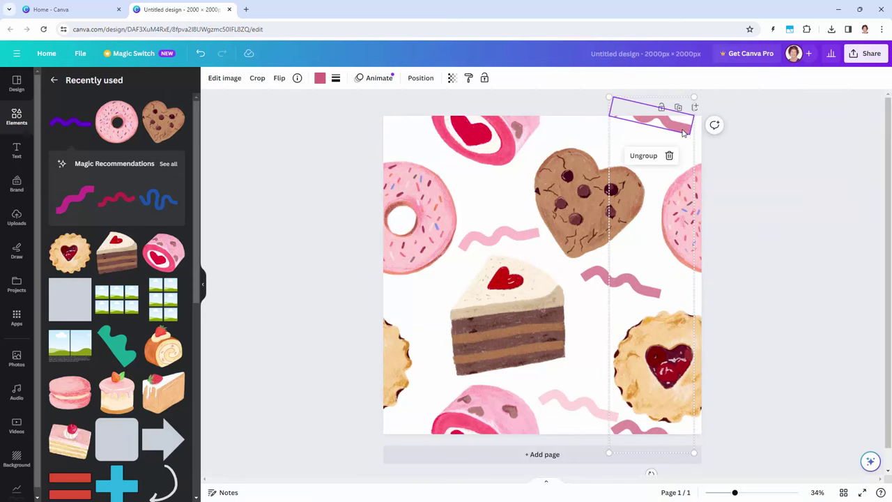
# Shift the dark-pink squiggle pair so it straddles the right page edge near the top.
pyautogui.moveTo(684, 133)
pyautogui.mouseDown()
pyautogui.moveTo(711, 130)
pyautogui.moveTo(703, 144)
pyautogui.moveTo(738, 145)
pyautogui.moveTo(692, 148)
pyautogui.moveTo(699, 137)
pyautogui.moveTo(681, 125)
pyautogui.mouseUp()
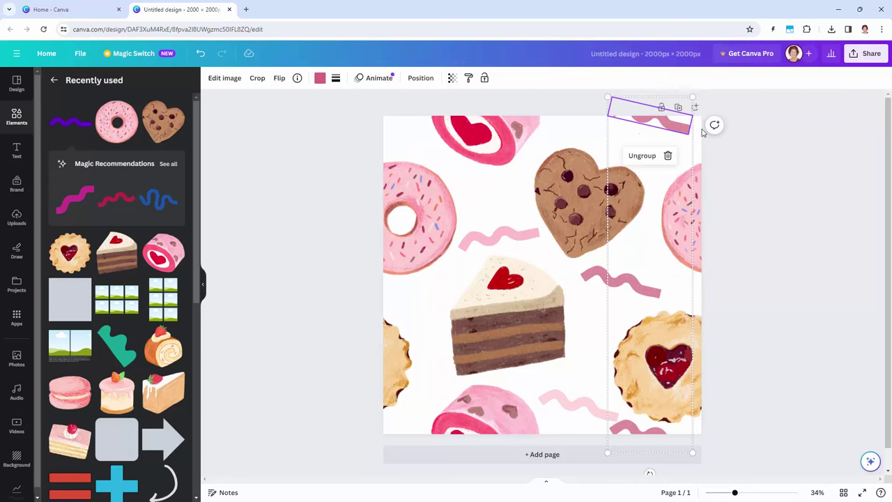
pyautogui.moveTo(678, 132); pyautogui.dragTo(704, 130)
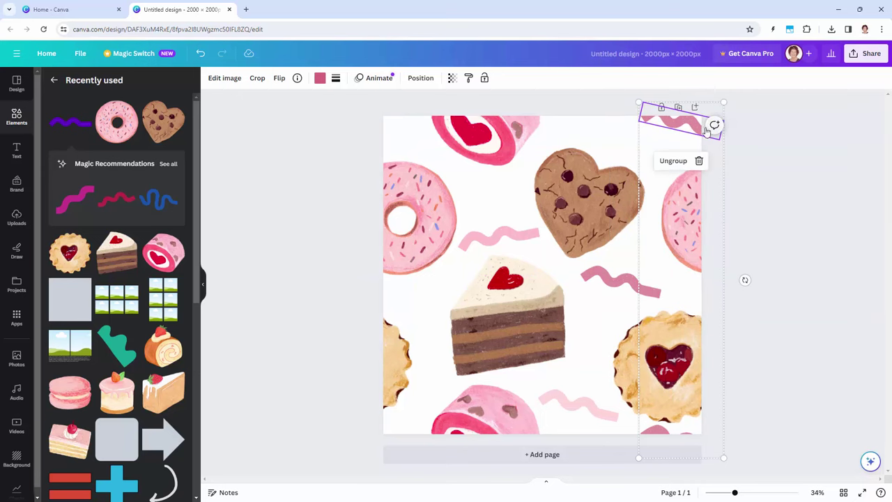
pyautogui.moveTo(684, 129)
pyautogui.mouseDown()
pyautogui.moveTo(664, 122)
pyautogui.moveTo(714, 126)
pyautogui.mouseUp()
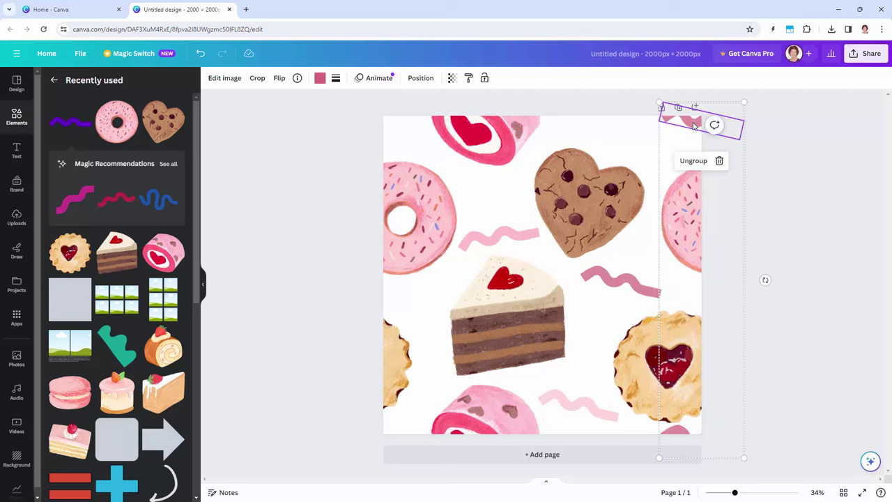
# Place a copy of the squiggle pair over the left edge at the same height, selecting both pairs.
pyautogui.moveTo(694, 126); pyautogui.dragTo(372, 133)
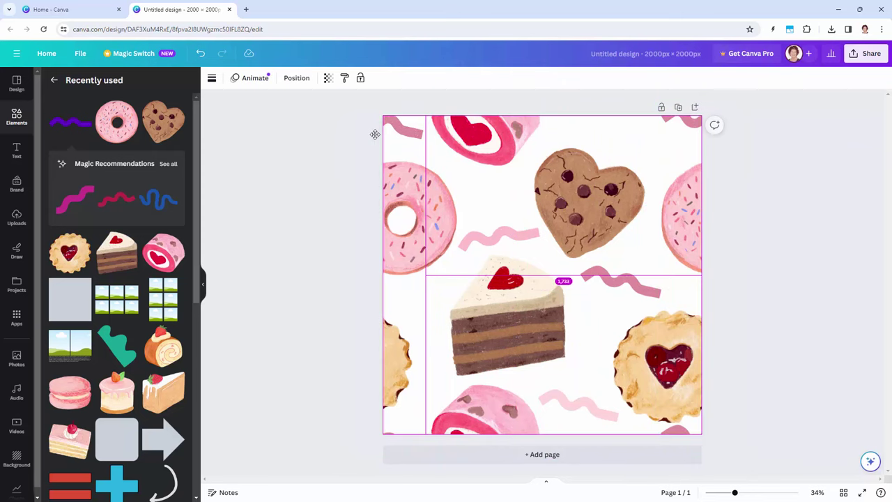
pyautogui.click(410, 133)
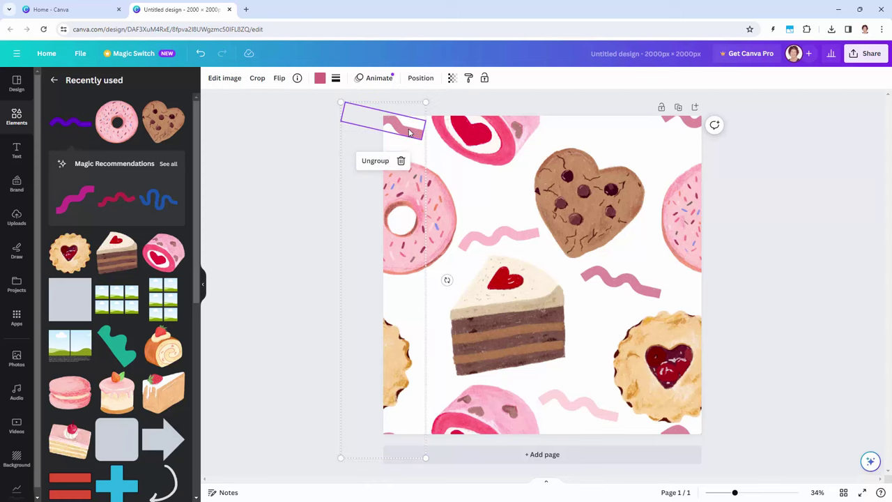
pyautogui.keyDown('shift'); pyautogui.click(699, 124); pyautogui.keyUp('shift')
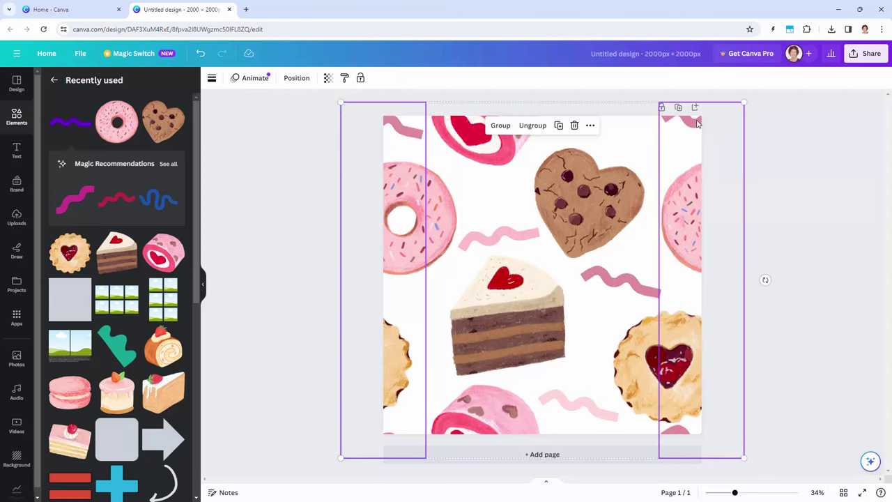
# Group the left and right squiggle pairs together and nudge the top-right squiggle slightly.
pyautogui.click(500, 126)
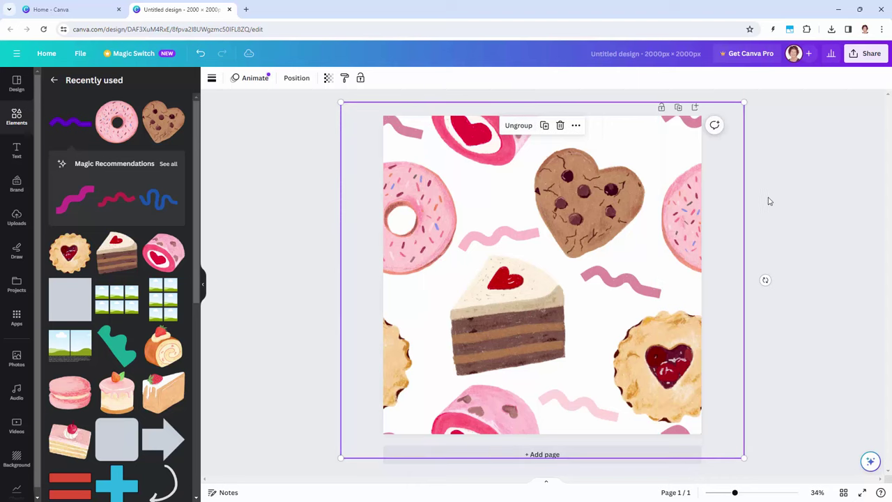
pyautogui.click(749, 175)
pyautogui.doubleClick(695, 129)
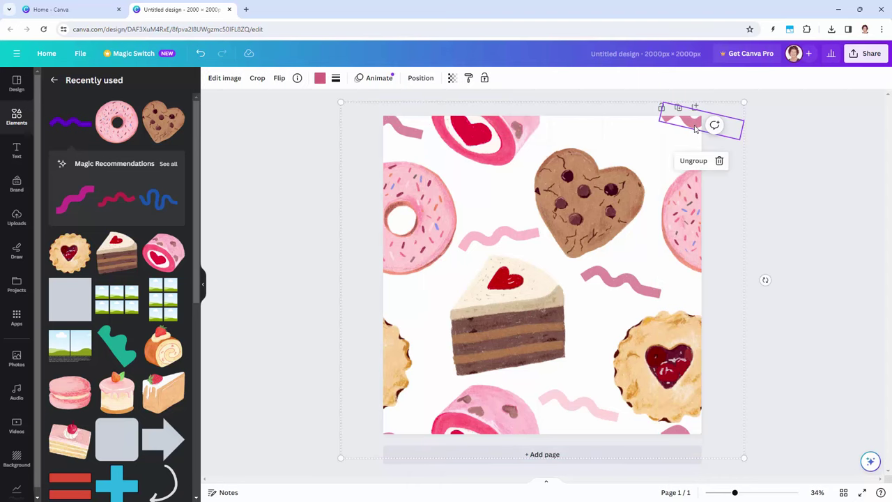
pyautogui.moveTo(695, 130)
pyautogui.mouseDown()
pyautogui.moveTo(687, 124)
pyautogui.moveTo(694, 112)
pyautogui.moveTo(692, 131)
pyautogui.mouseUp()
pyautogui.click(795, 165)
pyautogui.click(641, 217)
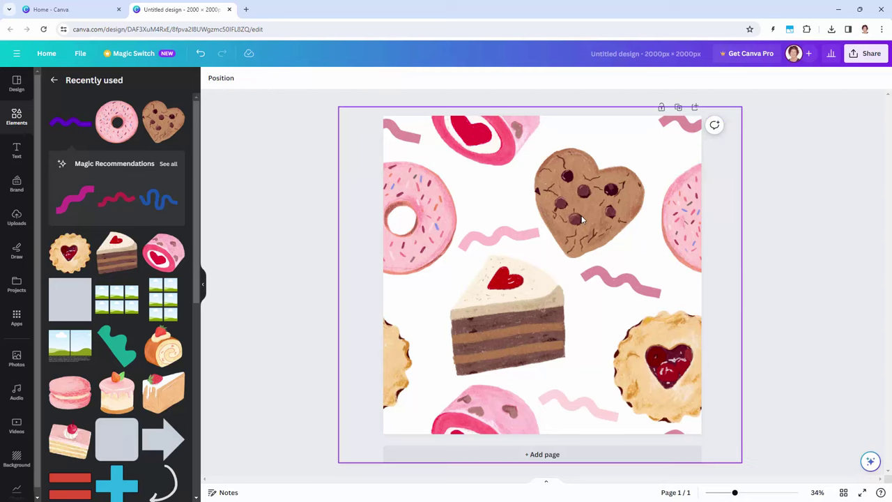
# Nudge the heart cookie slightly up and to the right.
pyautogui.click(601, 206)
pyautogui.moveTo(601, 206); pyautogui.dragTo(608, 195)
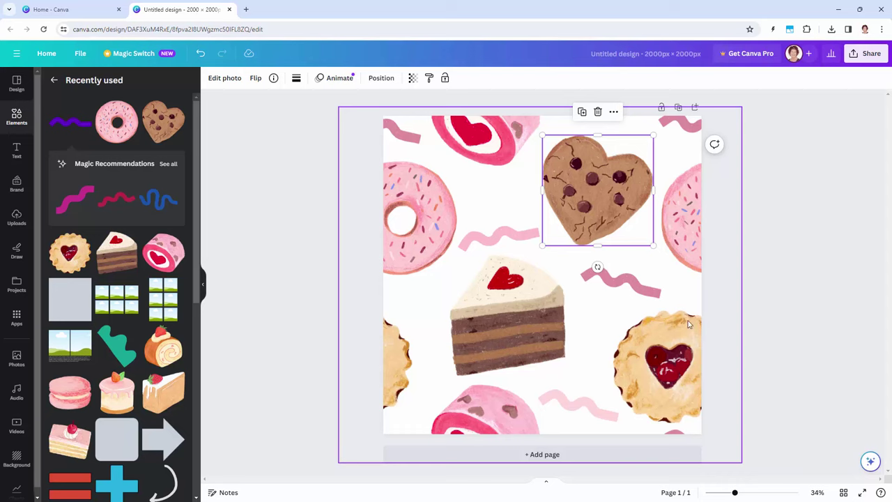
pyautogui.click(795, 289)
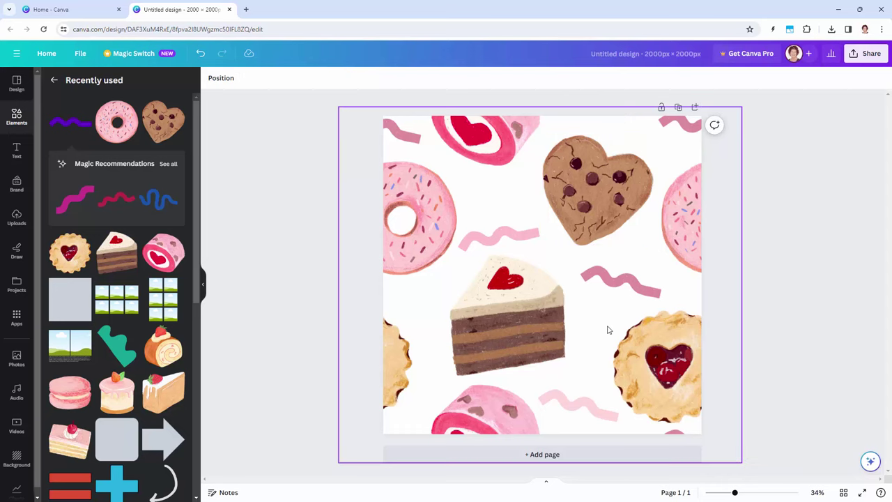
# Move the light pink squiggle to the cake's left side and recolour it darker rose pink.
pyautogui.click(490, 245)
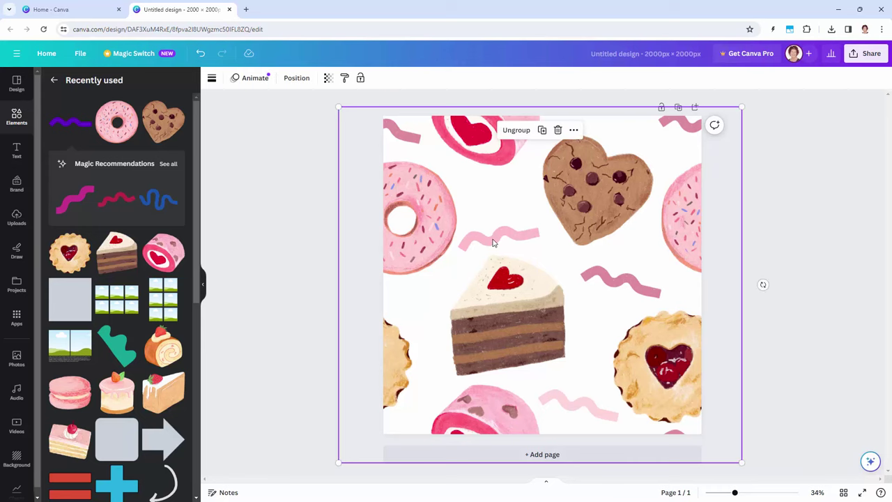
pyautogui.click(492, 242)
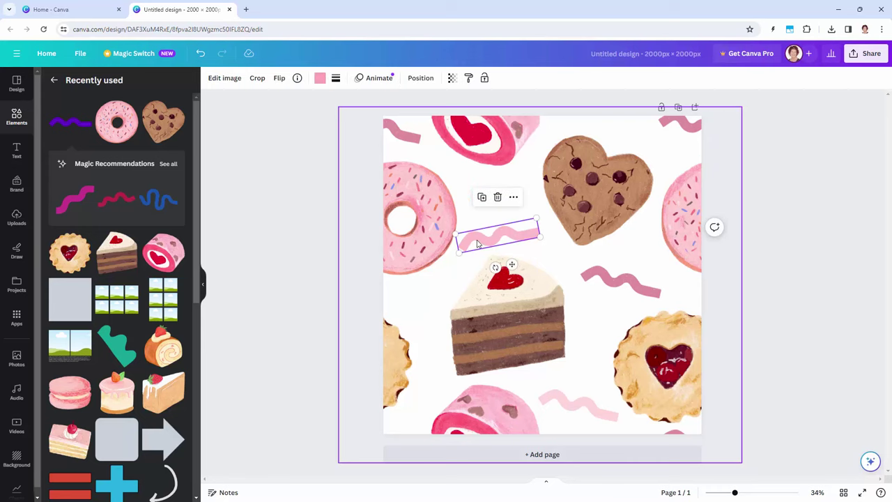
pyautogui.moveTo(479, 242)
pyautogui.mouseDown()
pyautogui.moveTo(436, 356)
pyautogui.moveTo(457, 356)
pyautogui.moveTo(472, 369)
pyautogui.moveTo(482, 351)
pyautogui.moveTo(424, 337)
pyautogui.mouseUp()
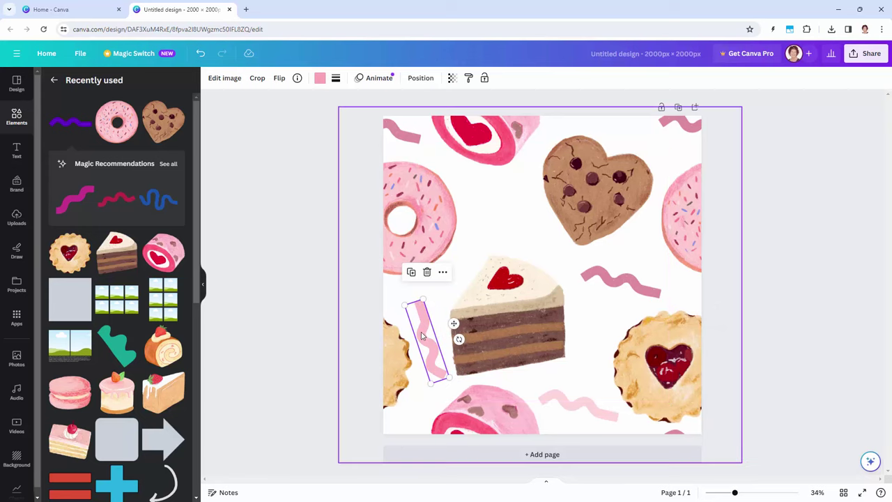
pyautogui.click(319, 79)
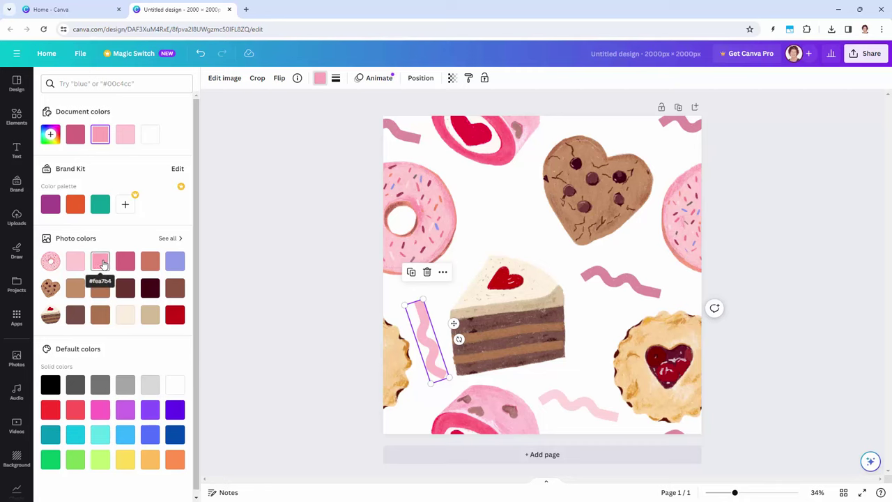
pyautogui.click(126, 260)
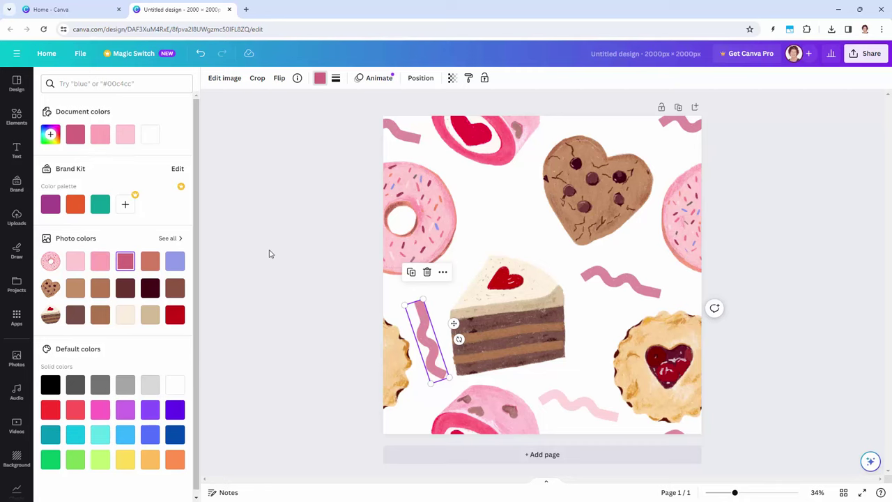
# Add a copy of the squiggle above the cake, rotated nearly horizontal and coloured light pink.
pyautogui.moveTo(439, 386)
pyautogui.mouseDown()
pyautogui.moveTo(490, 326)
pyautogui.moveTo(520, 264)
pyautogui.mouseUp()
pyautogui.moveTo(539, 214)
pyautogui.mouseDown()
pyautogui.moveTo(550, 198)
pyautogui.moveTo(516, 173)
pyautogui.mouseUp()
pyautogui.moveTo(476, 225); pyautogui.dragTo(474, 229)
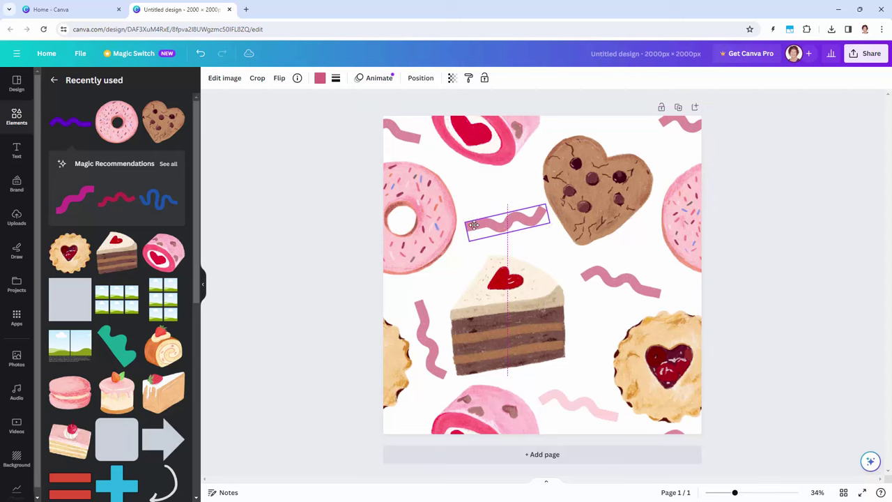
pyautogui.click(320, 77)
pyautogui.click(51, 262)
pyautogui.click(320, 77)
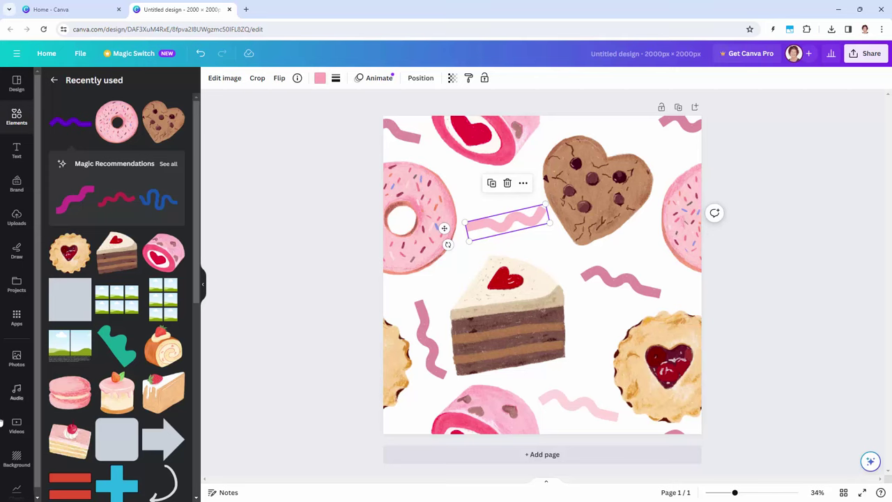
# Set the page background to a pale mint turquoise (#A2F6EE).
pyautogui.click(16, 457)
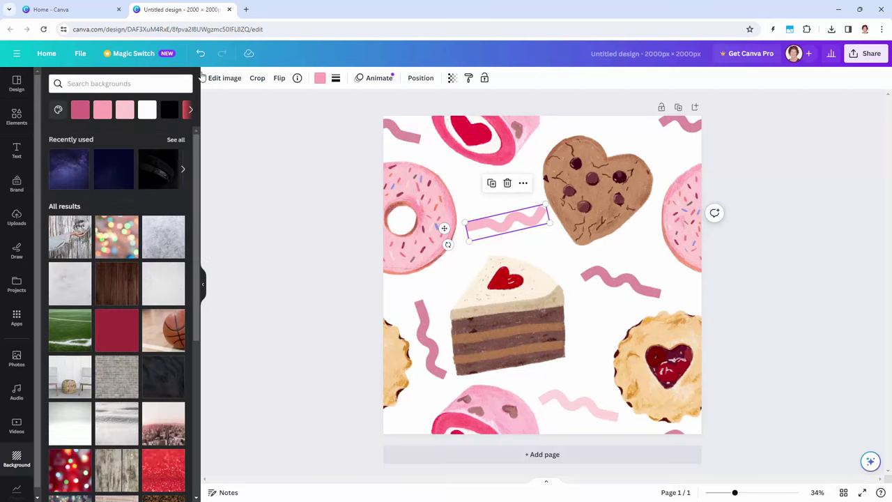
pyautogui.click(59, 111)
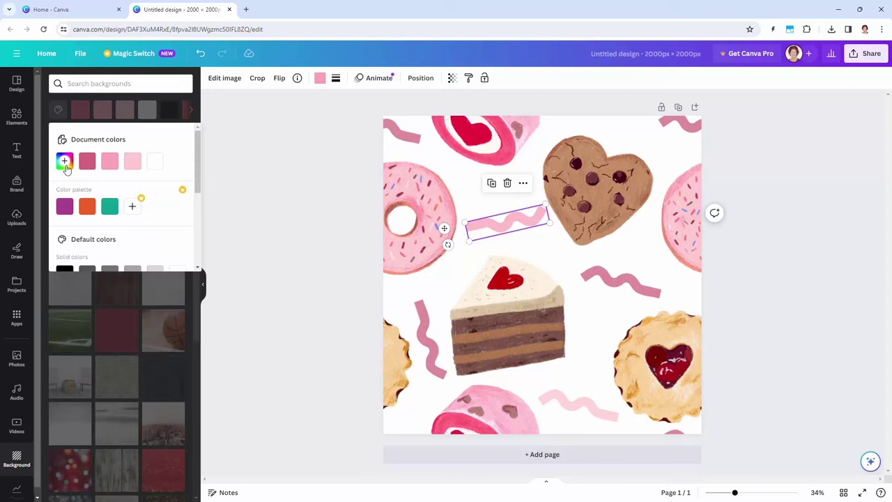
pyautogui.click(65, 163)
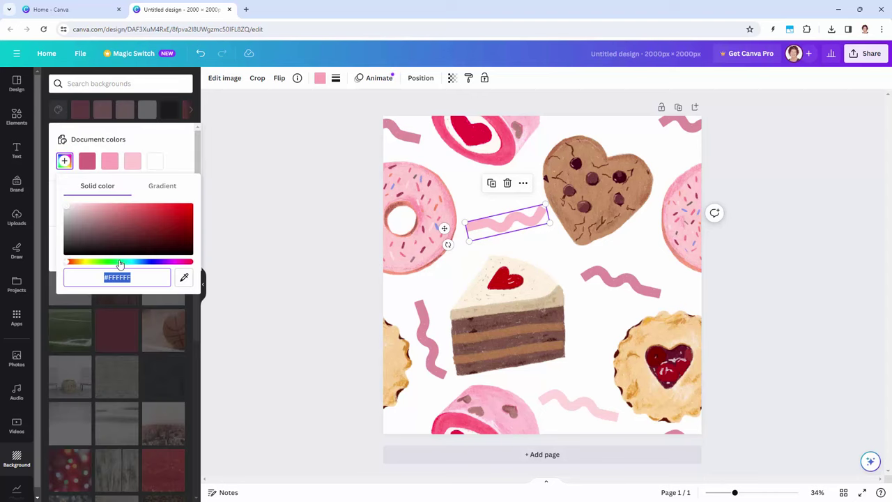
pyautogui.moveTo(120, 264)
pyautogui.mouseDown()
pyautogui.moveTo(135, 265)
pyautogui.moveTo(126, 267)
pyautogui.mouseUp()
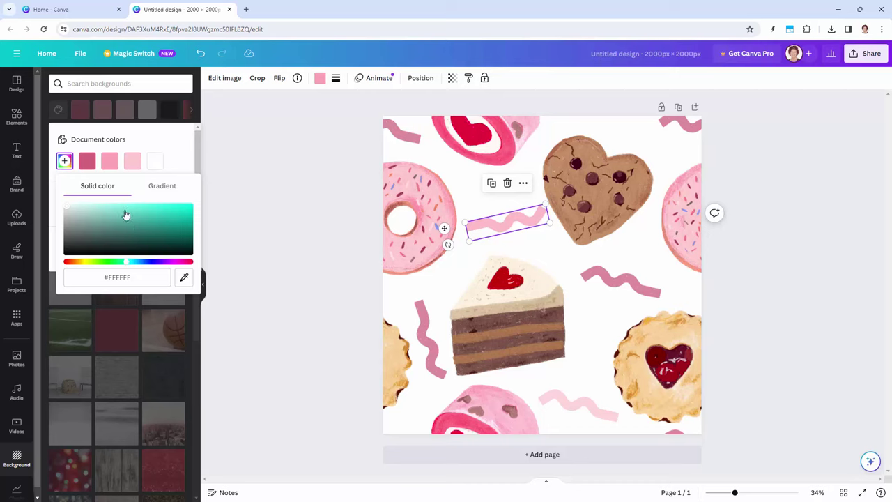
pyautogui.moveTo(125, 215); pyautogui.dragTo(106, 206)
pyautogui.click(264, 204)
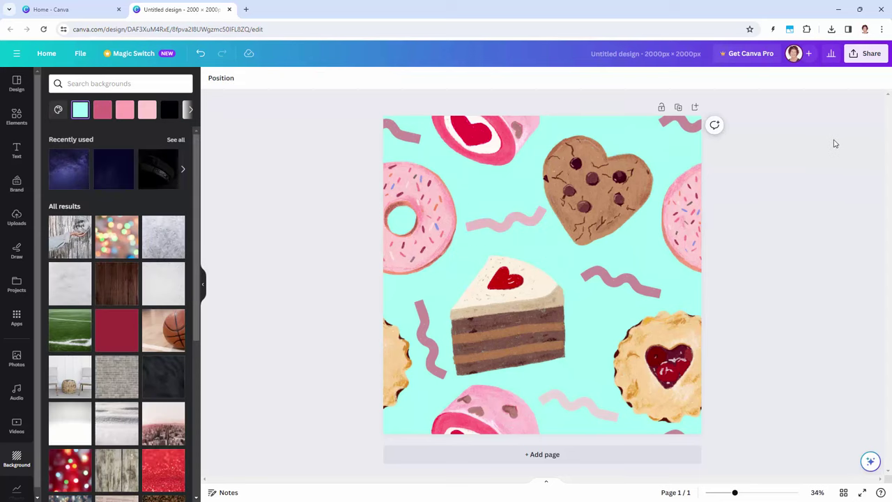
# Download the design as a 2000 × 2000 px JPG named 'video cake pattern'.
pyautogui.click(864, 59)
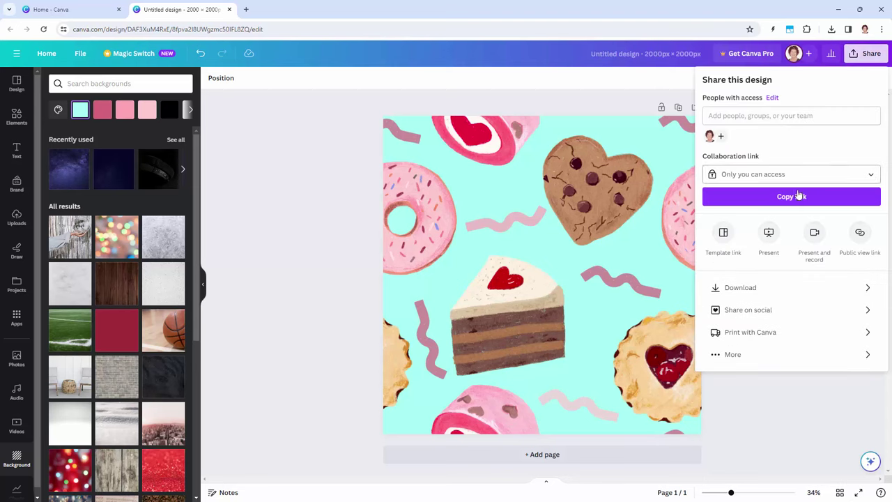
pyautogui.click(730, 287)
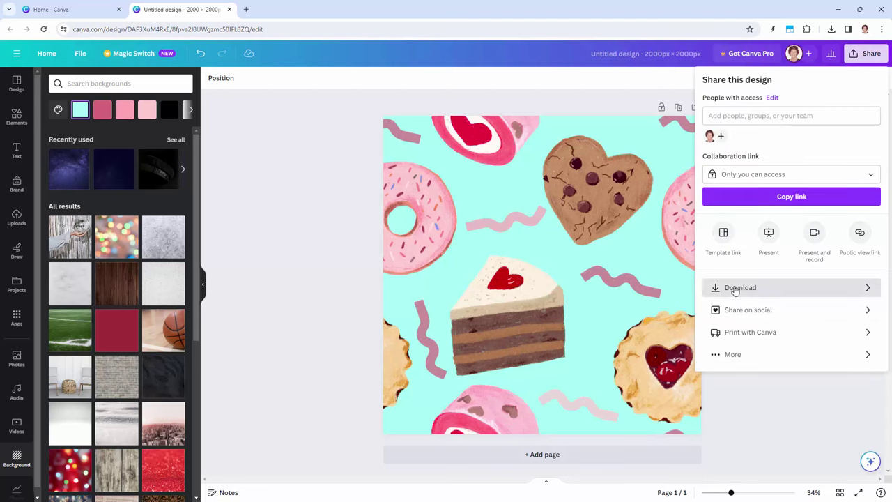
pyautogui.click(780, 120)
pyautogui.click(762, 147)
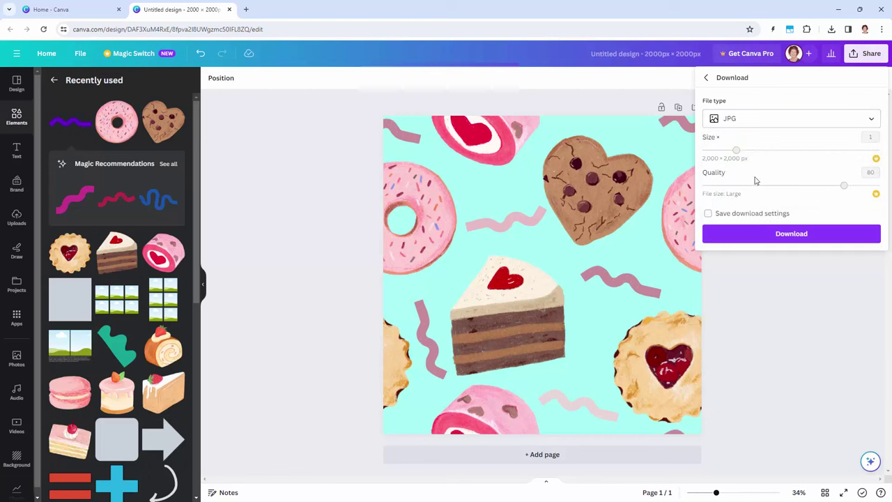
pyautogui.click(773, 234)
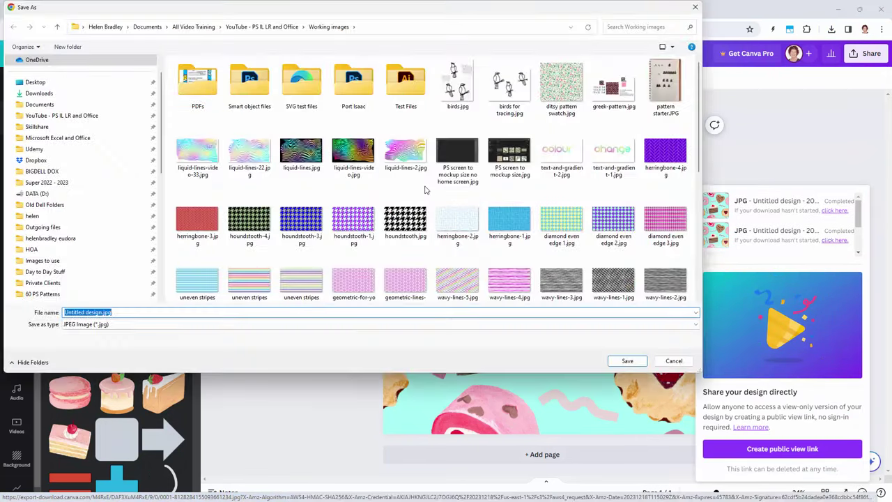
pyautogui.write('video cake pattern')
pyautogui.press('Return')
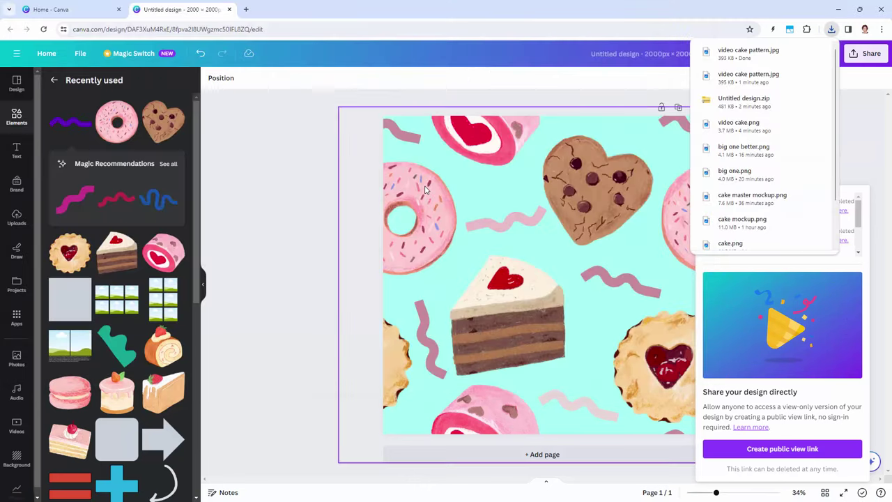
pyautogui.click(299, 243)
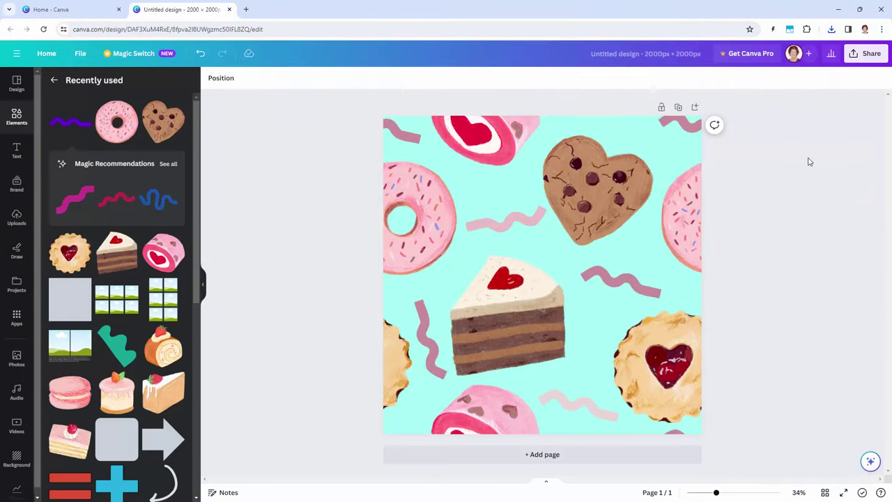
# Add a white second page and place the uploaded 'video cake pattern.jpg' on it.
pyautogui.click(695, 107)
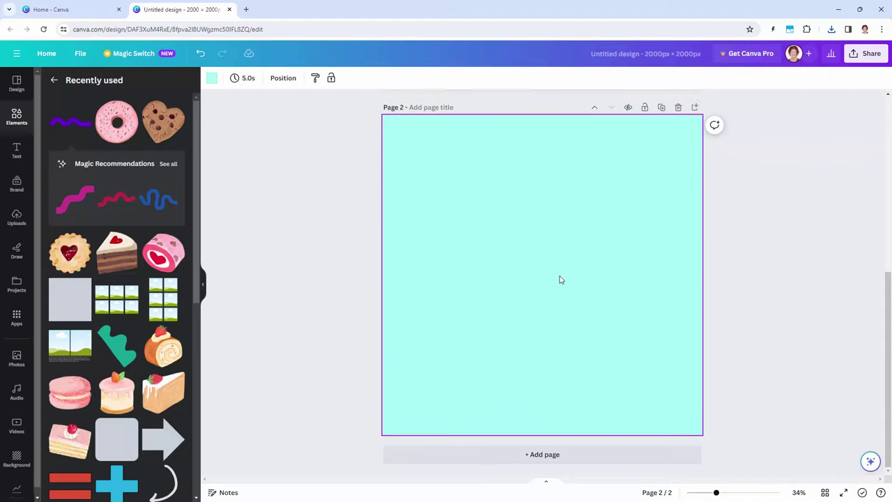
pyautogui.press('Delete')
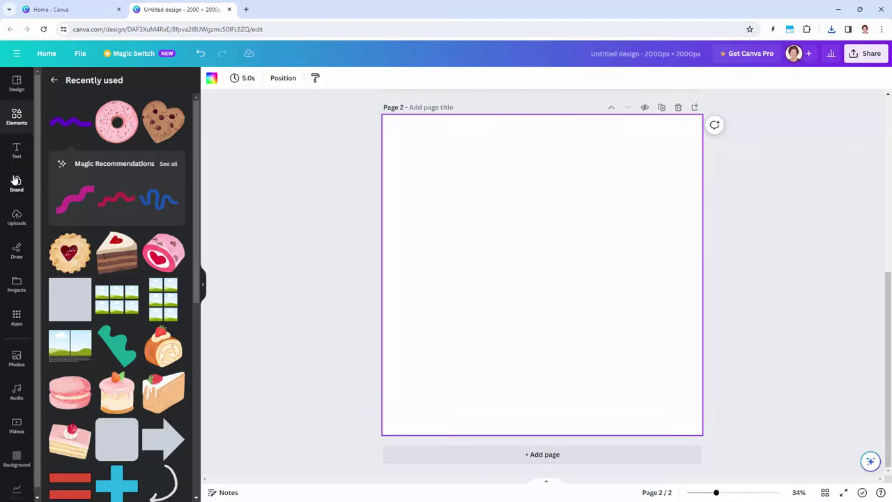
pyautogui.click(16, 219)
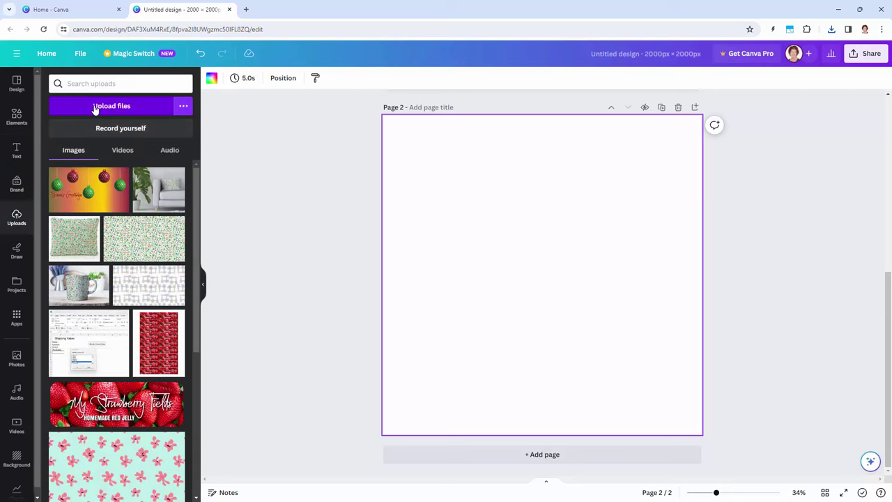
pyautogui.click(96, 105)
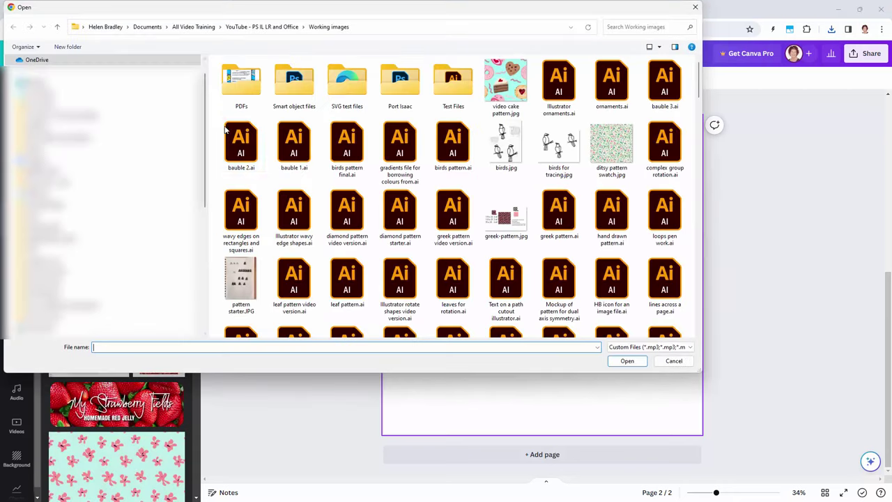
pyautogui.click(505, 84)
pyautogui.click(627, 362)
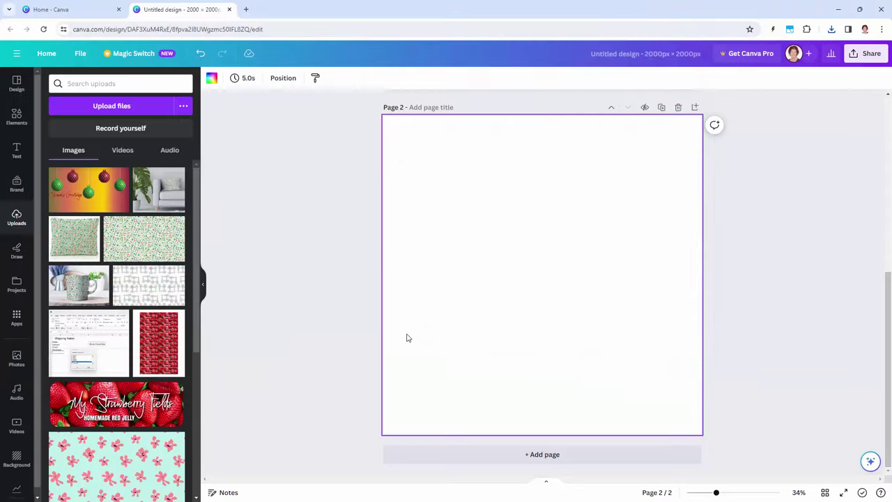
pyautogui.click(72, 199)
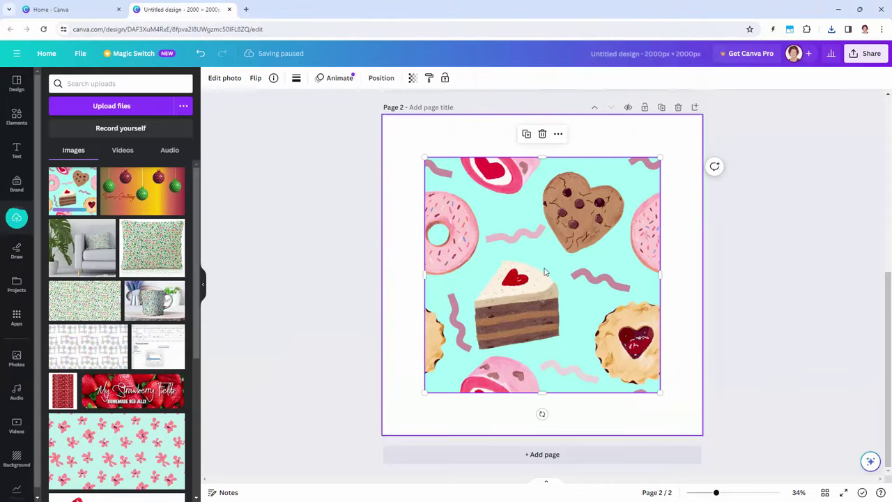
# Align the pattern image to page 2's top-left corner and resize it to 1000 × 1000 px.
pyautogui.click(376, 79)
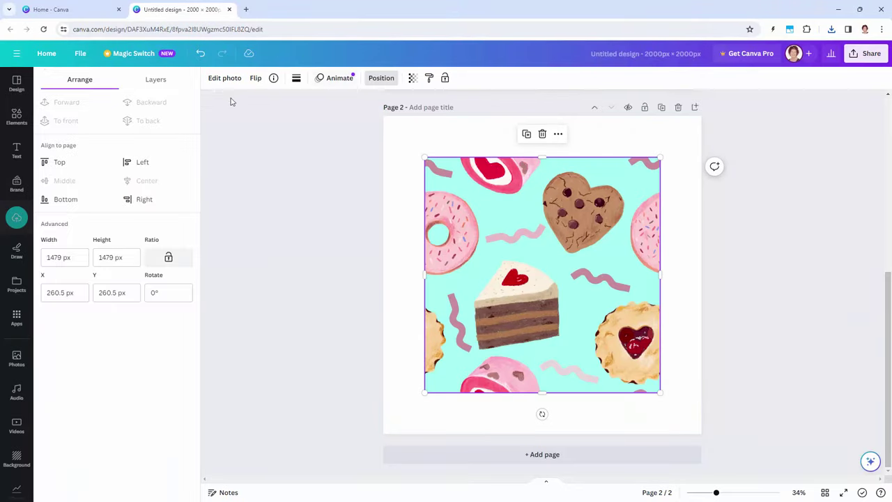
pyautogui.click(130, 164)
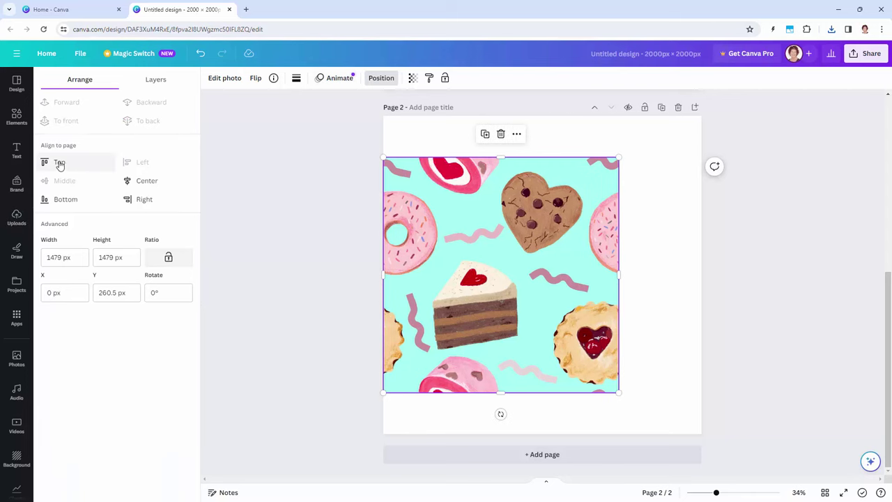
pyautogui.click(70, 165)
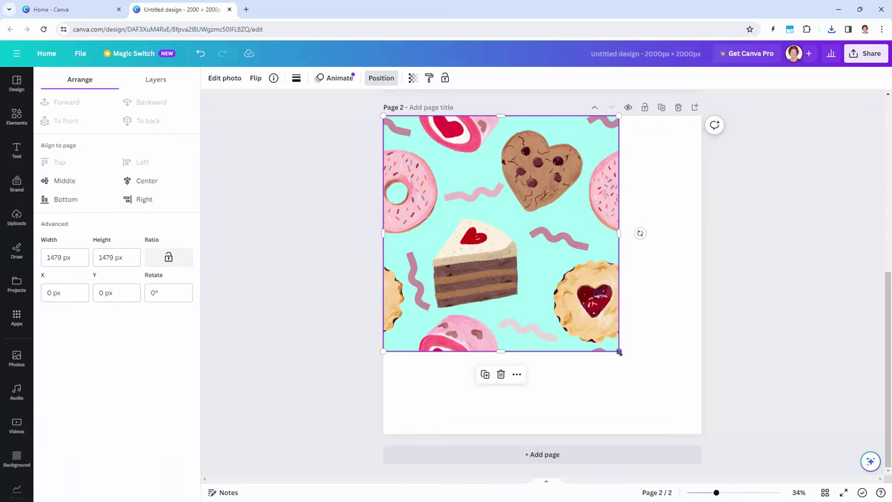
pyautogui.moveTo(619, 351); pyautogui.dragTo(548, 270)
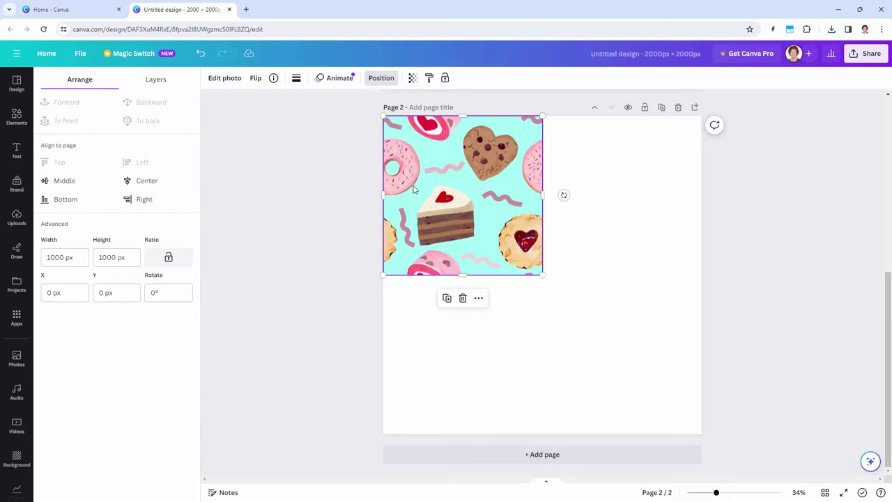
# Place a copy of the tile in page 2's top-right corner.
pyautogui.moveTo(414, 189); pyautogui.dragTo(609, 182)
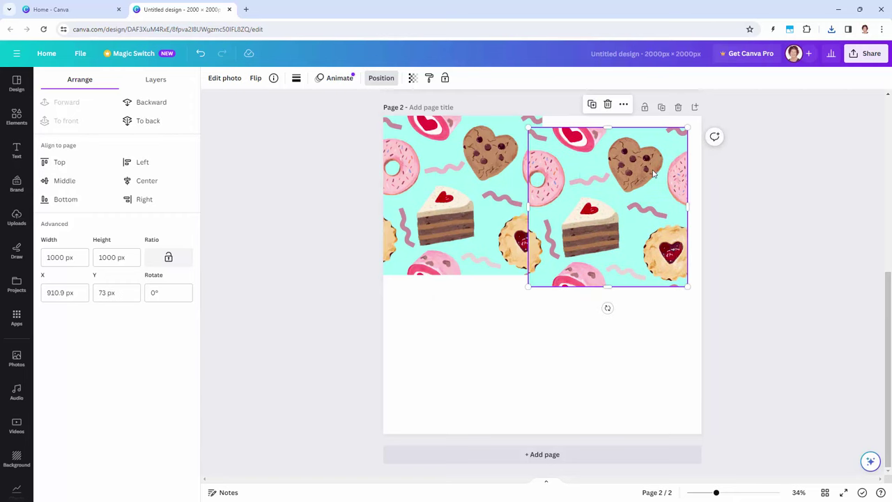
pyautogui.click(145, 199)
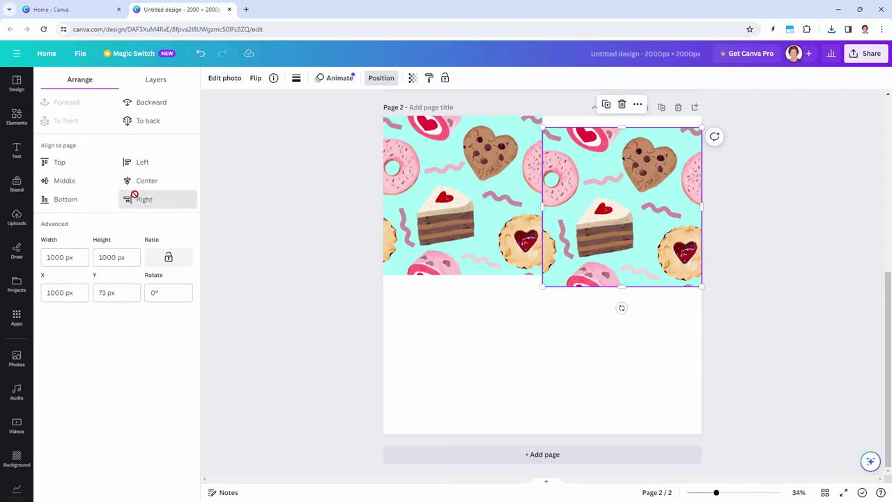
pyautogui.click(59, 162)
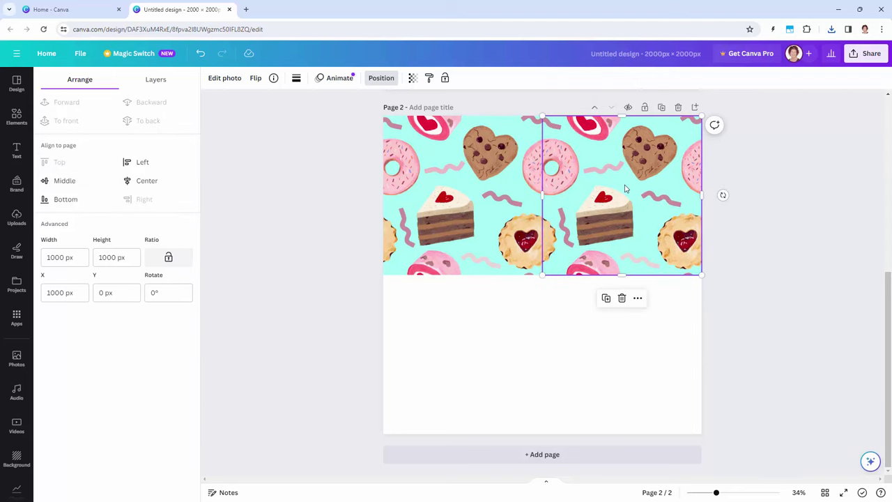
pyautogui.press('Escape')
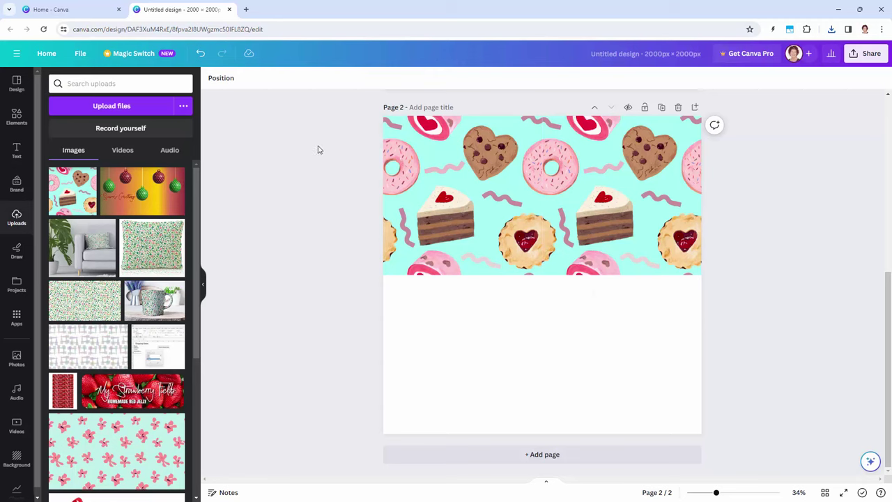
# Duplicate the top row of tiles into the lower half and inspect the seams.
pyautogui.moveTo(317, 146); pyautogui.dragTo(649, 211)
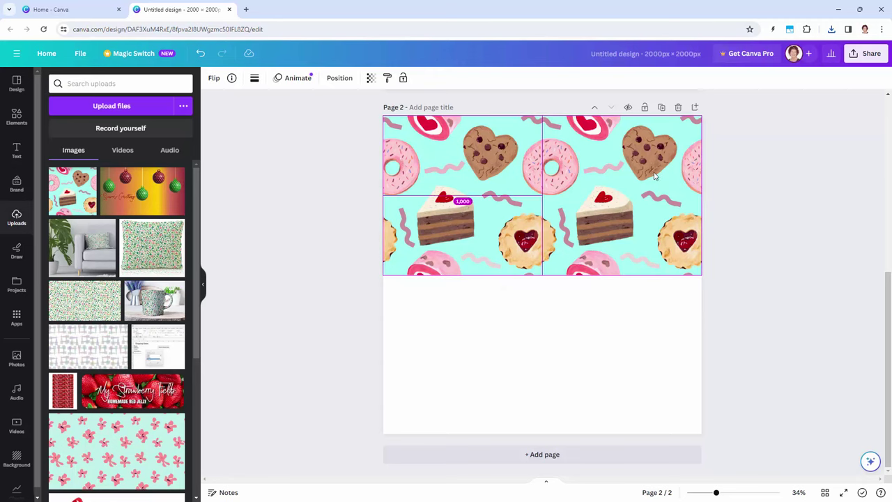
pyautogui.moveTo(653, 173); pyautogui.dragTo(654, 332)
pyautogui.click(732, 374)
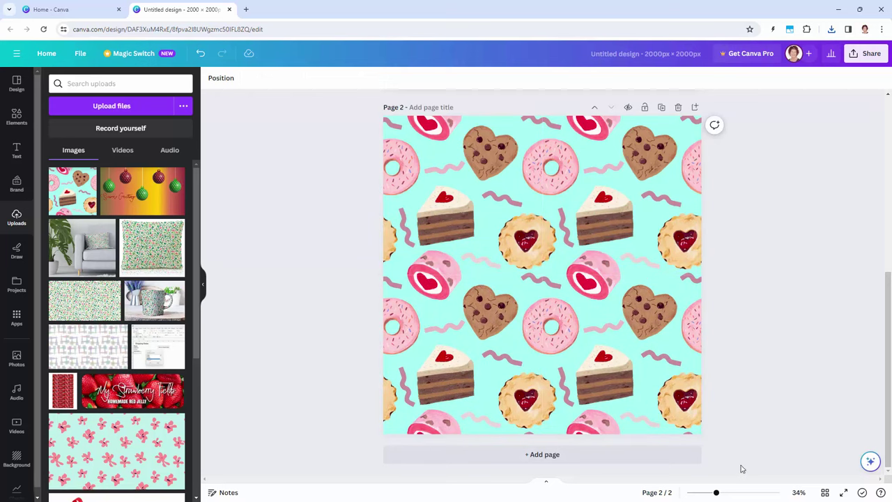
pyautogui.moveTo(716, 493); pyautogui.dragTo(716, 495)
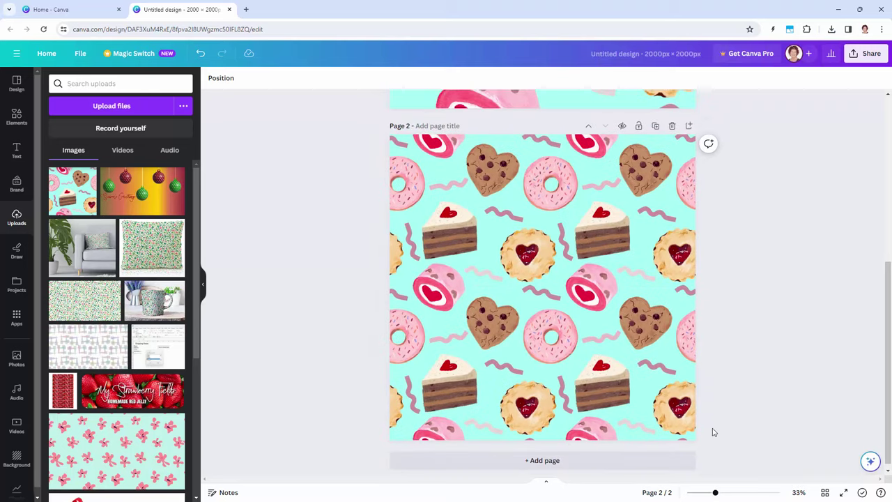
pyautogui.scroll(-1, 746, 361)
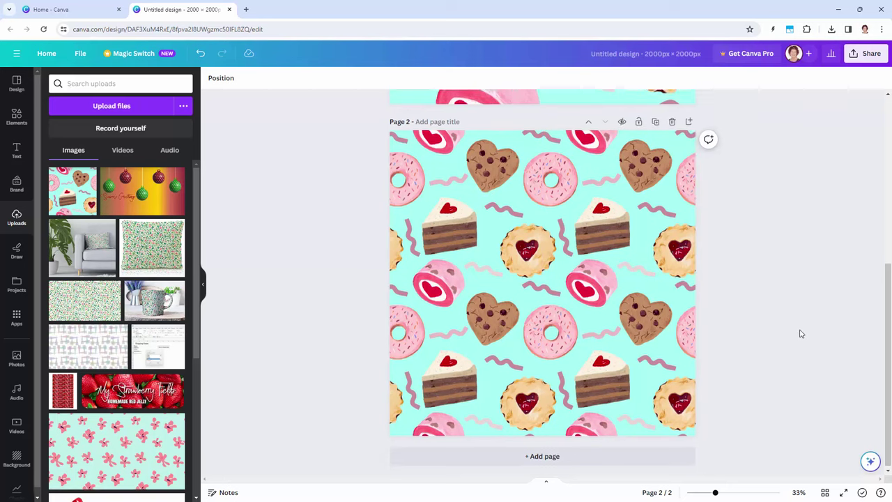
pyautogui.scroll(5, 663, 307)
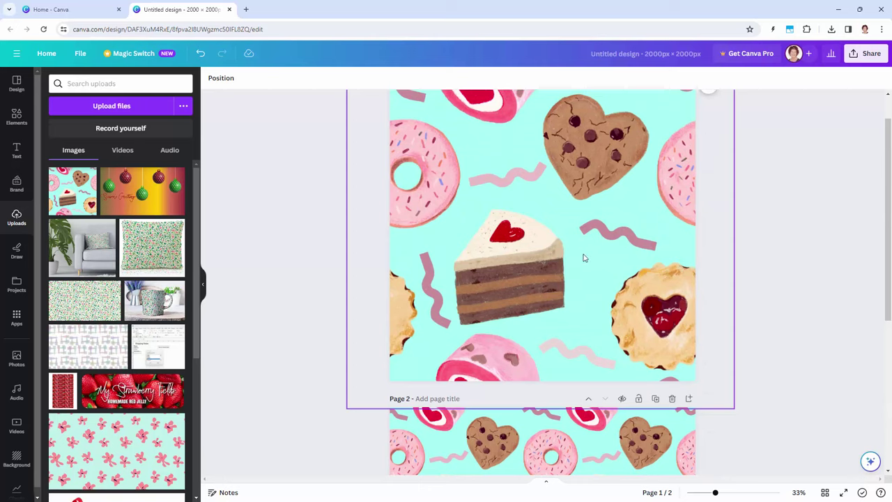
pyautogui.scroll(-4, 781, 309)
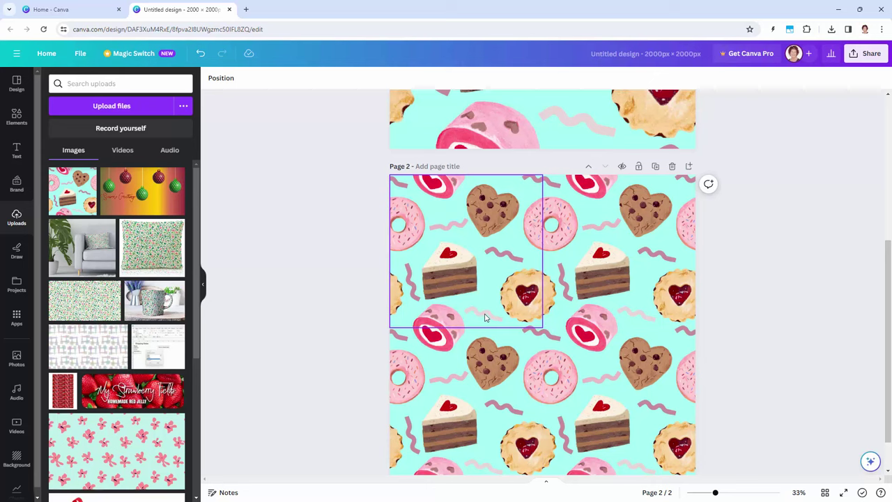
pyautogui.scroll(3, 777, 300)
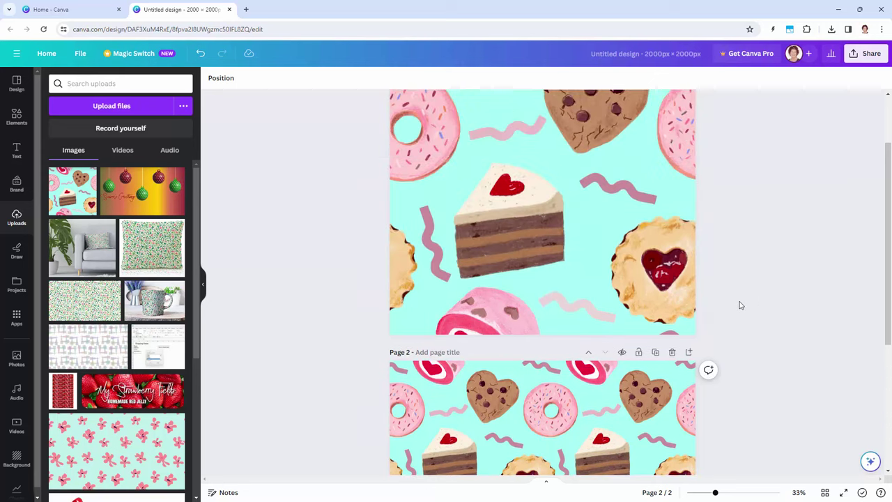
pyautogui.scroll(-3, 548, 347)
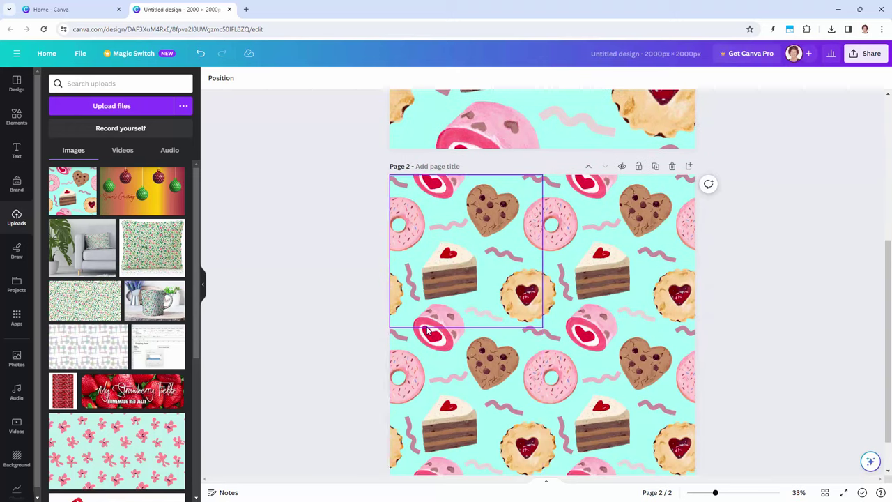
pyautogui.scroll(2, 554, 257)
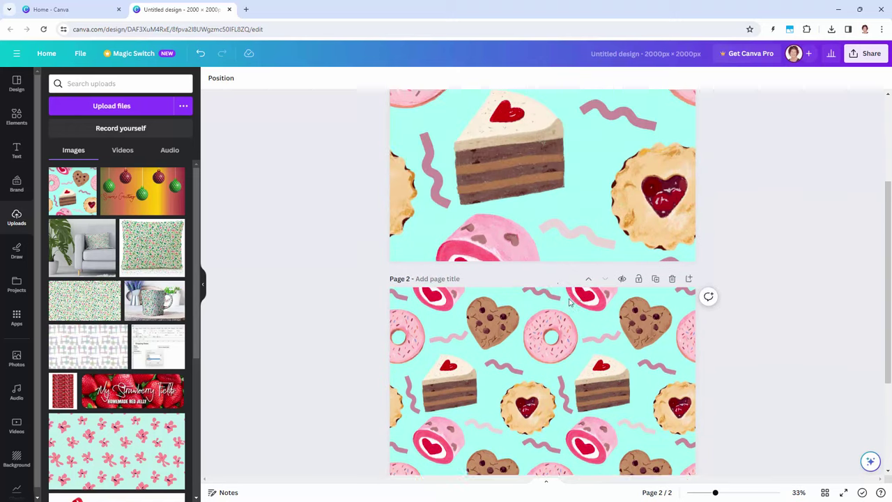
# Rotate the pale pink squiggle level in the gap beside the jam cookie below the cake.
pyautogui.click(554, 258)
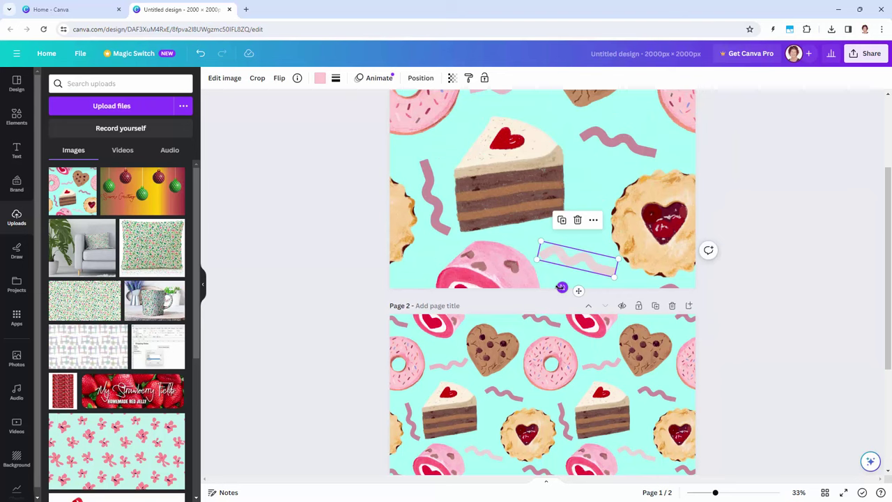
pyautogui.moveTo(560, 285)
pyautogui.mouseDown()
pyautogui.moveTo(573, 290)
pyautogui.moveTo(598, 280)
pyautogui.moveTo(590, 284)
pyautogui.moveTo(575, 246)
pyautogui.mouseUp()
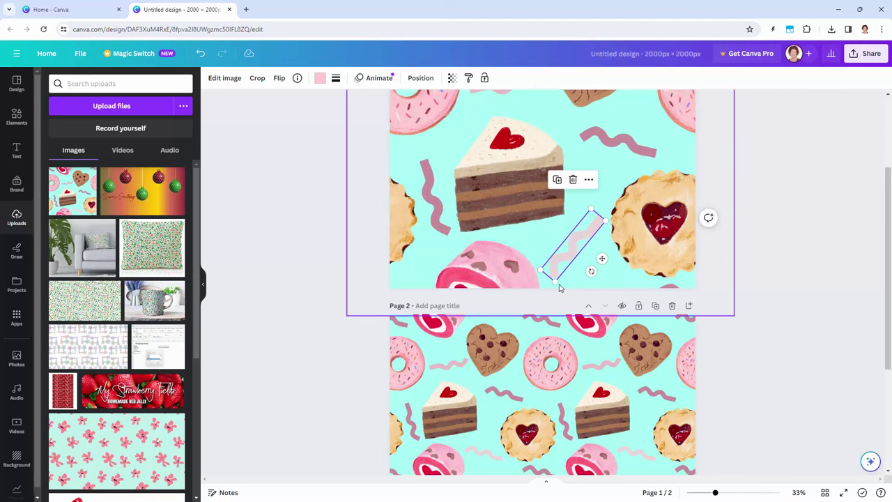
pyautogui.scroll(3, 747, 309)
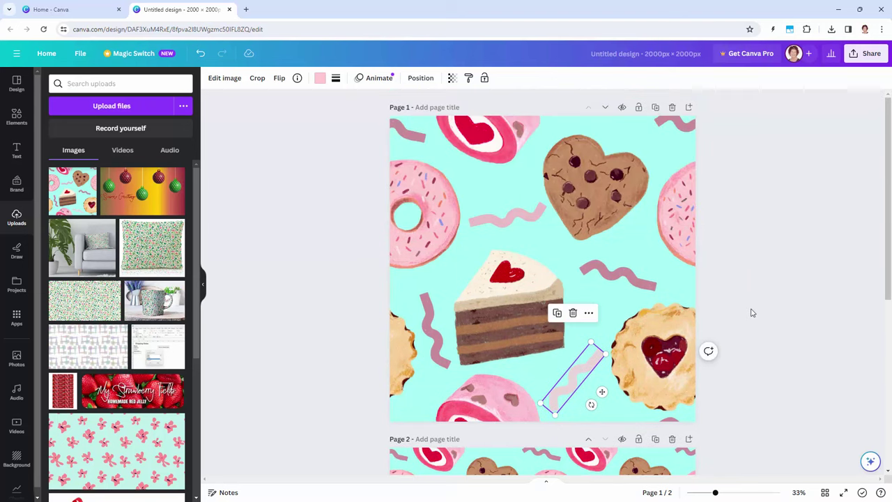
pyautogui.click(752, 313)
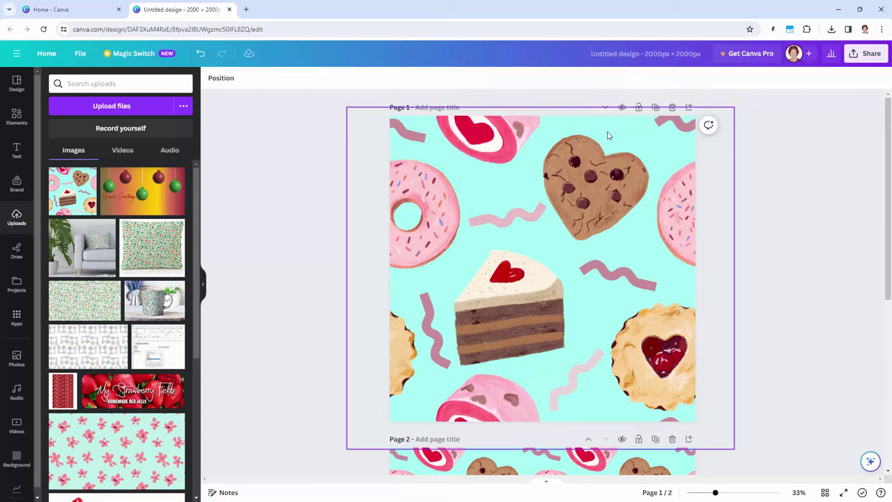
pyautogui.scroll(-5, 710, 272)
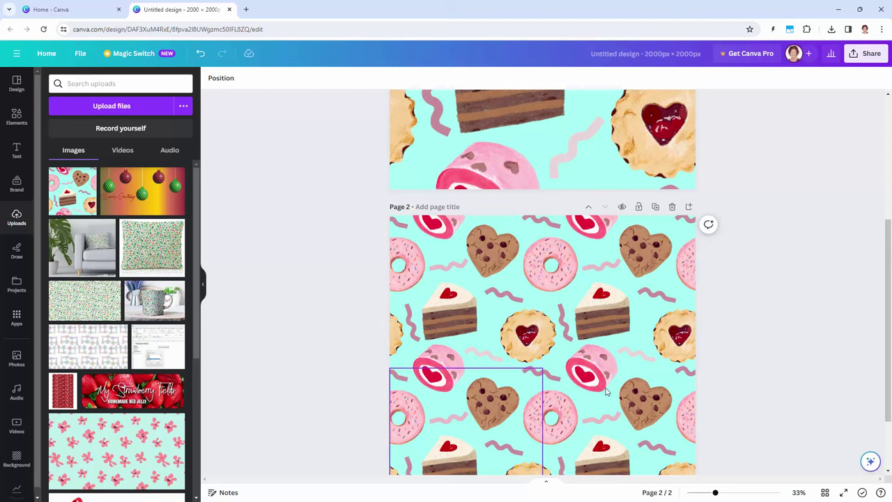
# Scroll to page 2 to inspect the 2×2 tiled turquoise pattern.
pyautogui.scroll(-3, 778, 394)
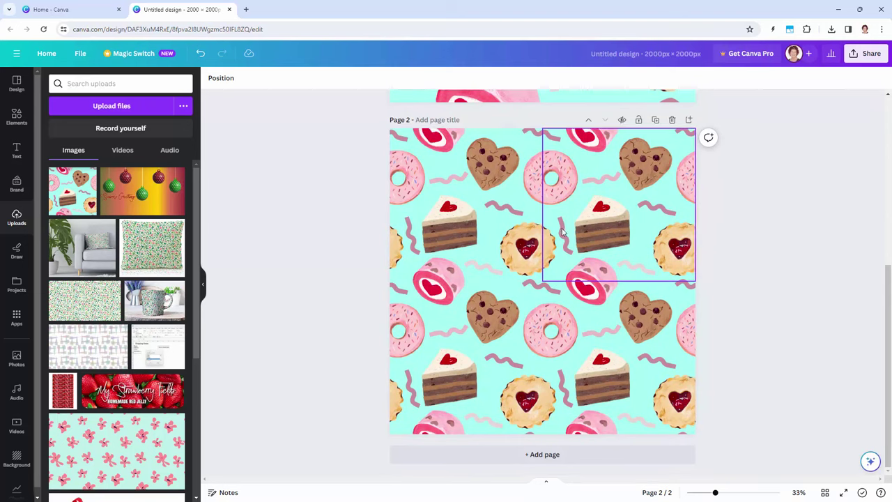
pyautogui.scroll(5, 553, 231)
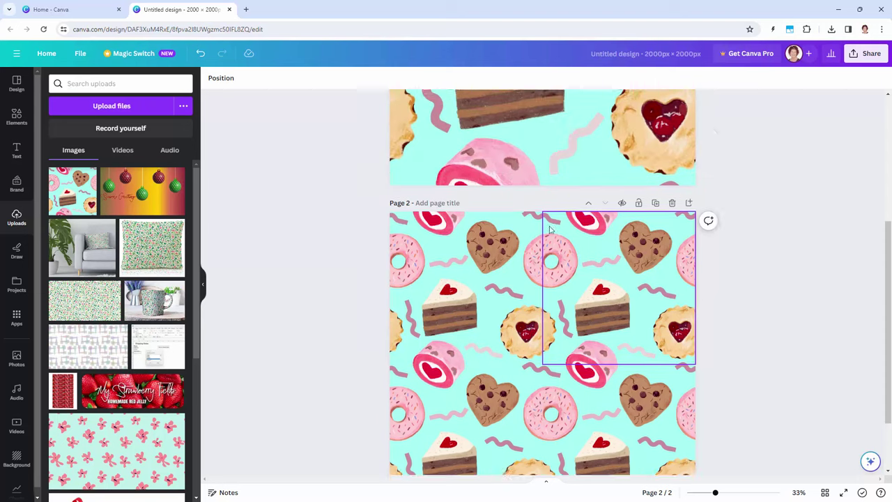
# Change page 1's background colour to dark navy #1A3E5B, leaving page 2 mint.
pyautogui.click(476, 203)
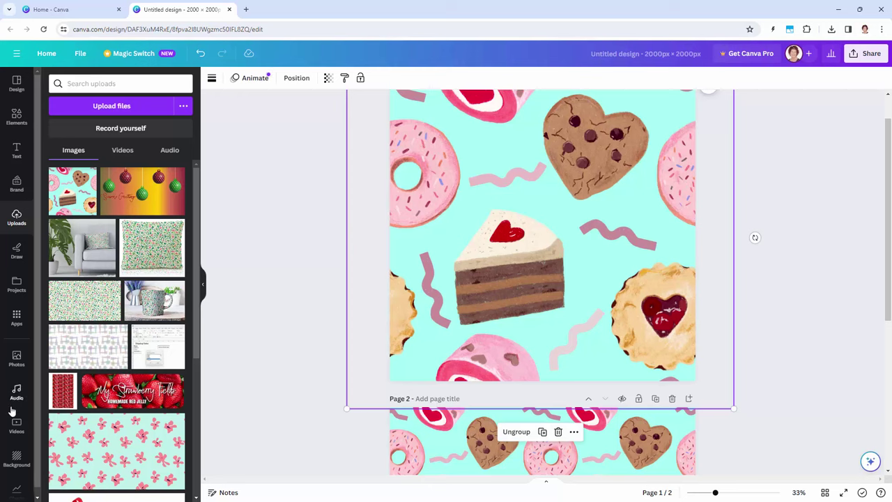
pyautogui.click(17, 457)
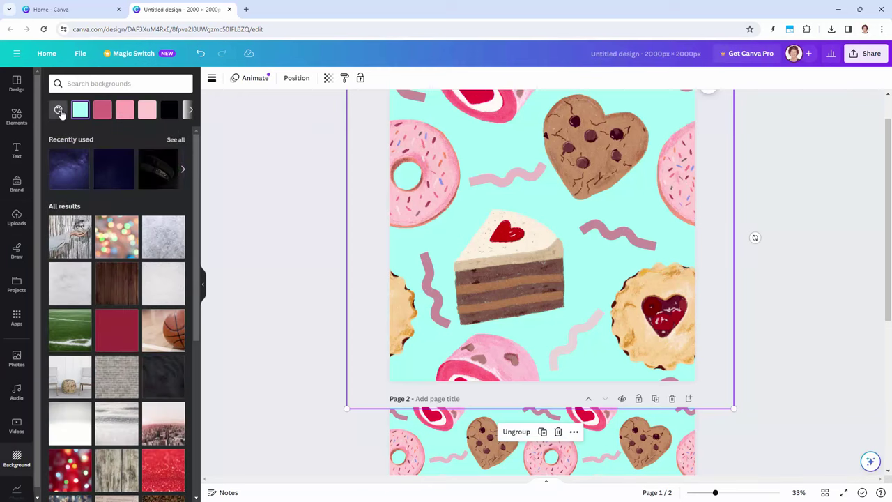
pyautogui.click(60, 110)
pyautogui.click(64, 161)
pyautogui.moveTo(113, 215); pyautogui.dragTo(168, 240)
pyautogui.moveTo(130, 261)
pyautogui.mouseDown()
pyautogui.moveTo(147, 262)
pyautogui.moveTo(137, 261)
pyautogui.mouseUp()
pyautogui.click(158, 234)
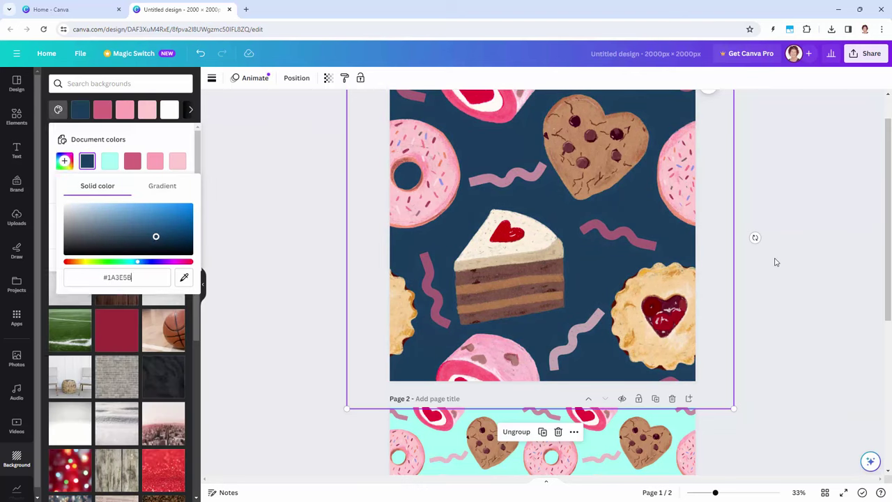
pyautogui.click(776, 280)
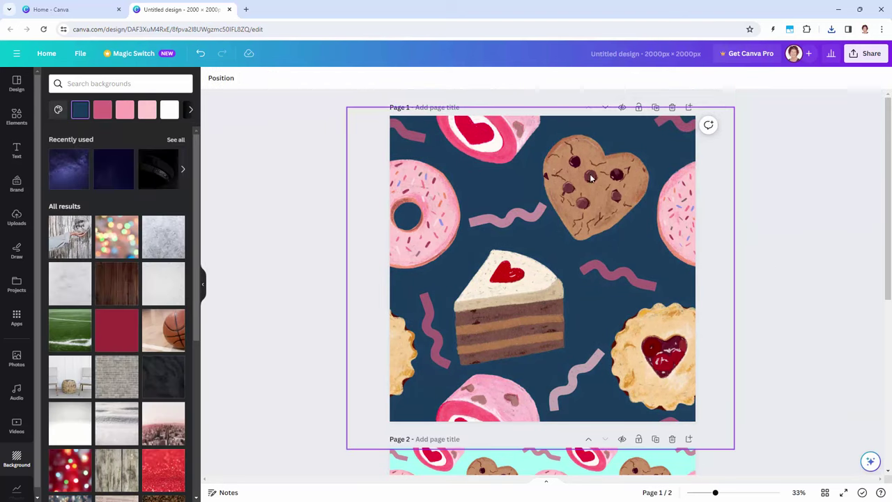
# Download only page 1 as a 2000×2000 px JPG.
pyautogui.click(862, 59)
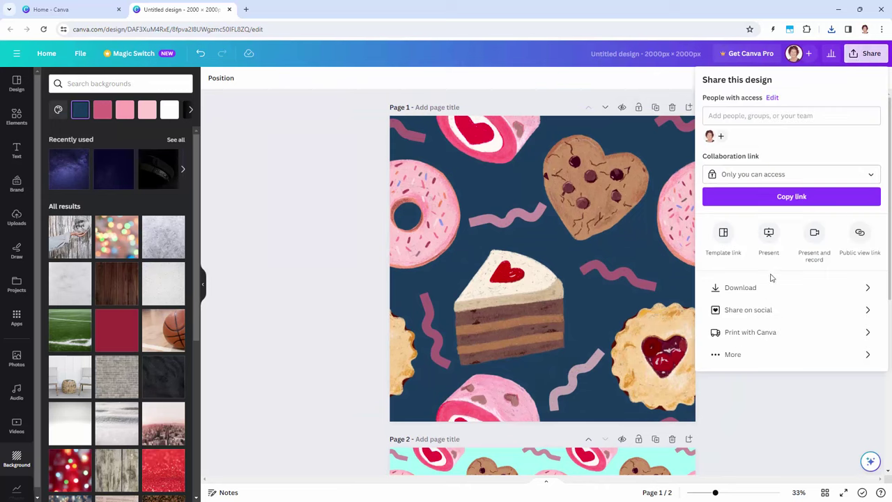
pyautogui.click(745, 288)
pyautogui.click(773, 218)
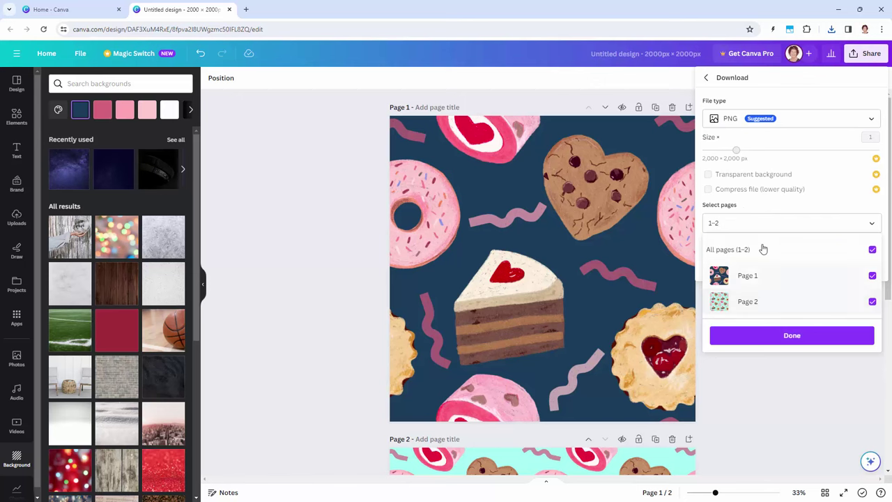
pyautogui.click(872, 301)
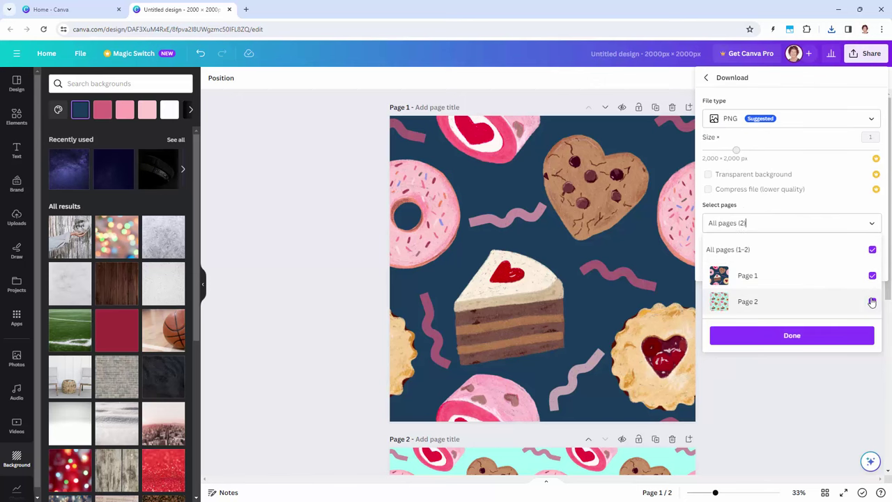
pyautogui.click(743, 277)
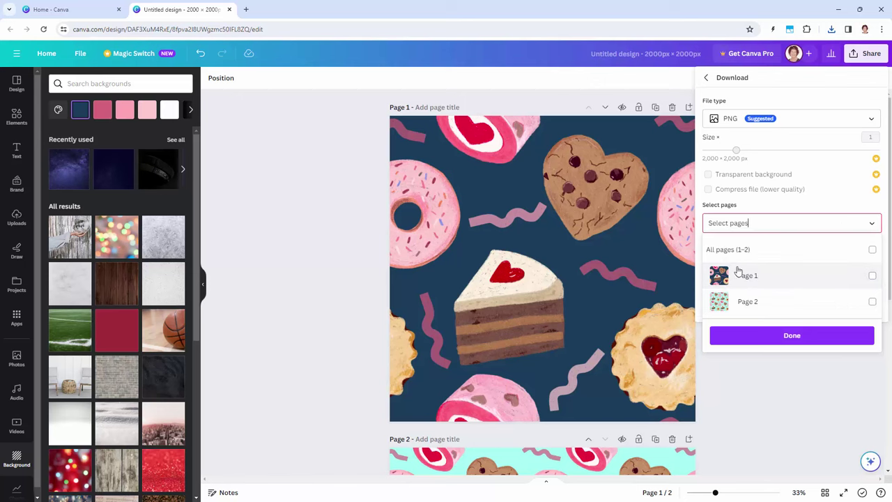
pyautogui.click(873, 277)
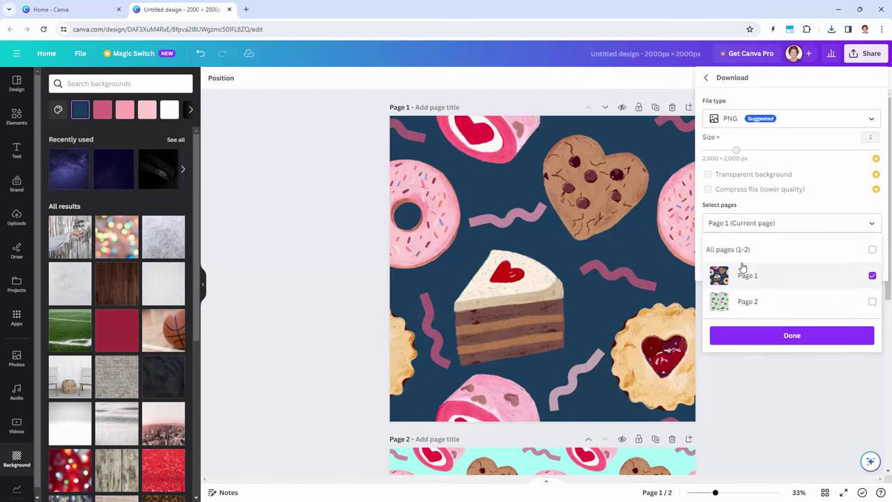
pyautogui.click(790, 125)
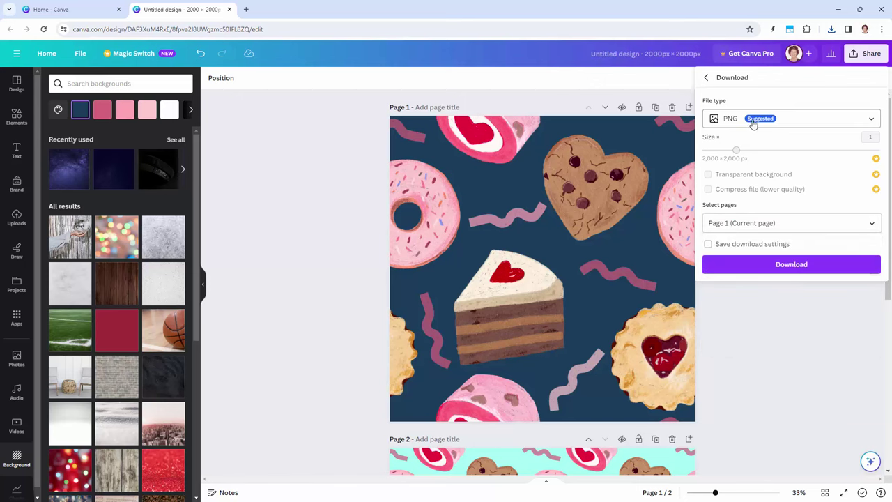
pyautogui.click(772, 123)
pyautogui.click(739, 147)
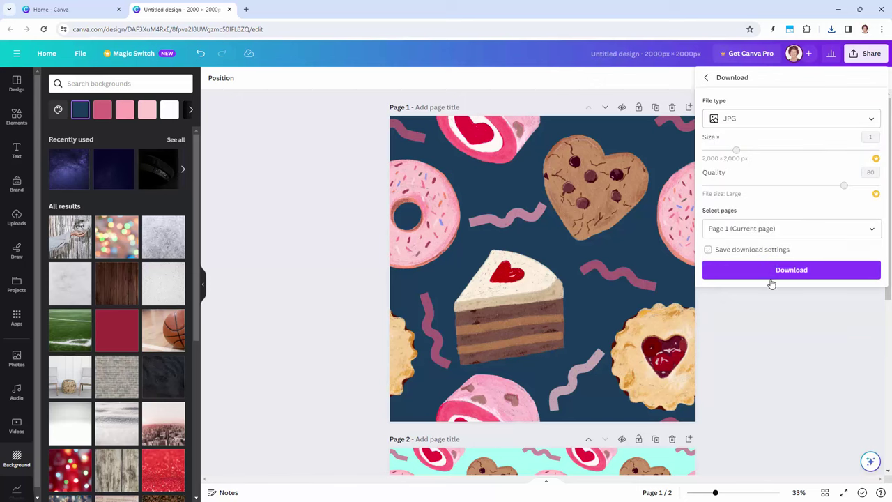
pyautogui.click(774, 271)
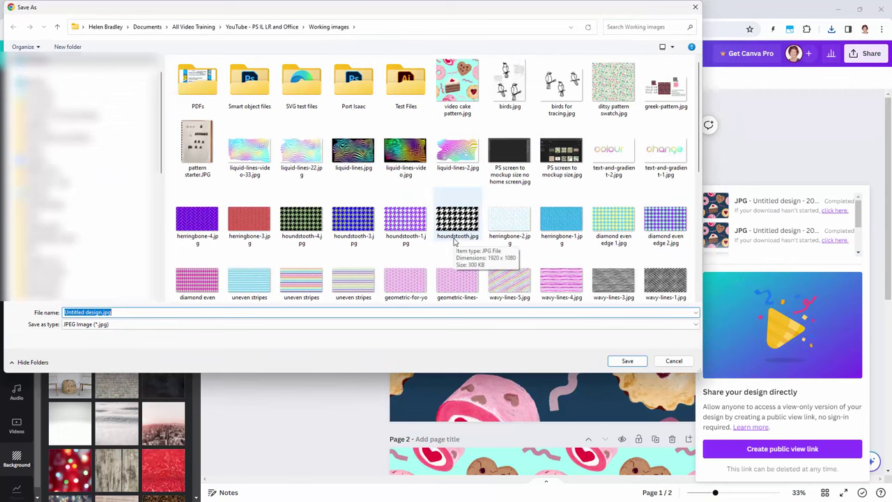
# Save the downloaded file as 'video cake pattern 2.jpg'.
pyautogui.click(457, 87)
pyautogui.click(103, 314)
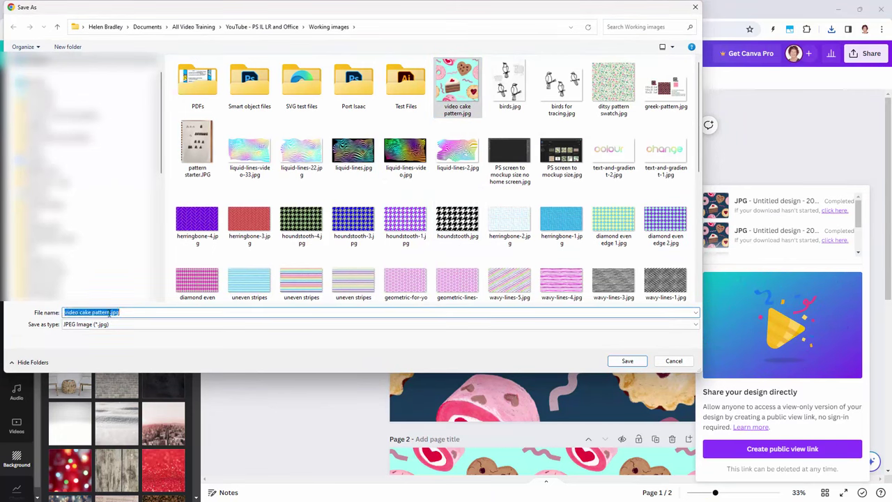
pyautogui.click(131, 313)
pyautogui.press('Return')
# Add a blank page 3 and upload the navy pattern JPG onto it.
pyautogui.scroll(-5, 354, 322)
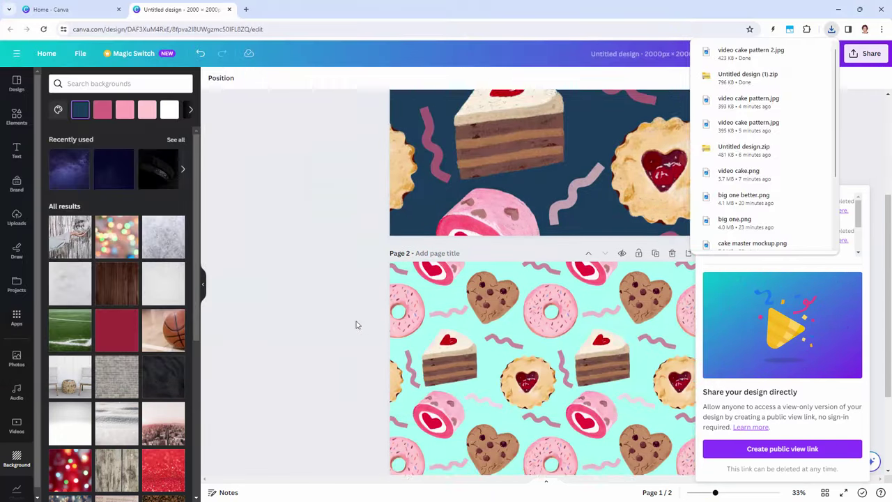
pyautogui.click(690, 104)
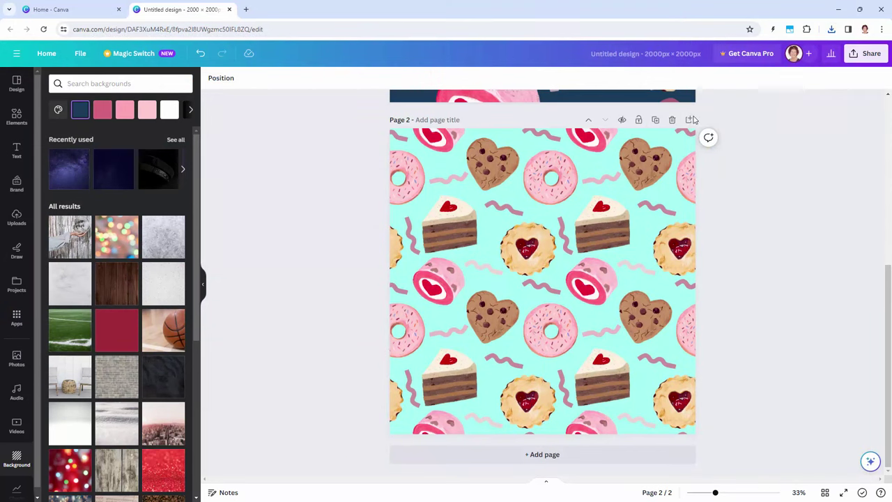
pyautogui.click(689, 122)
pyautogui.click(17, 218)
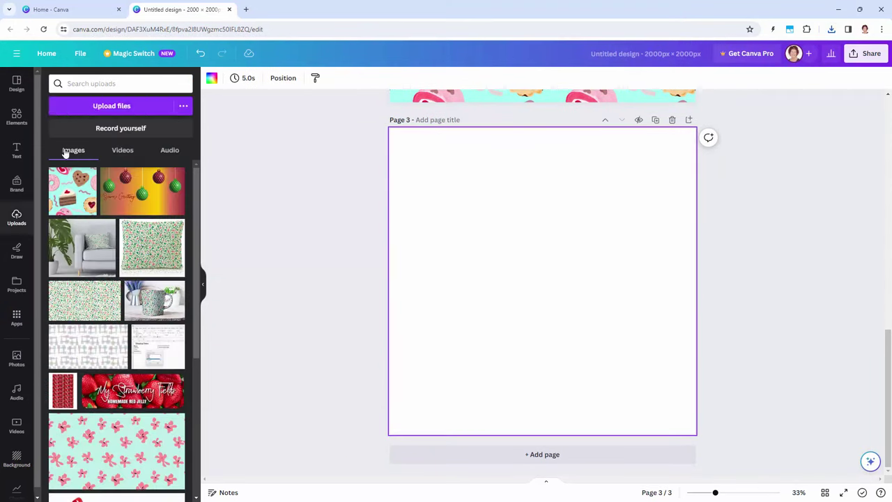
pyautogui.click(115, 107)
pyautogui.doubleClick(498, 77)
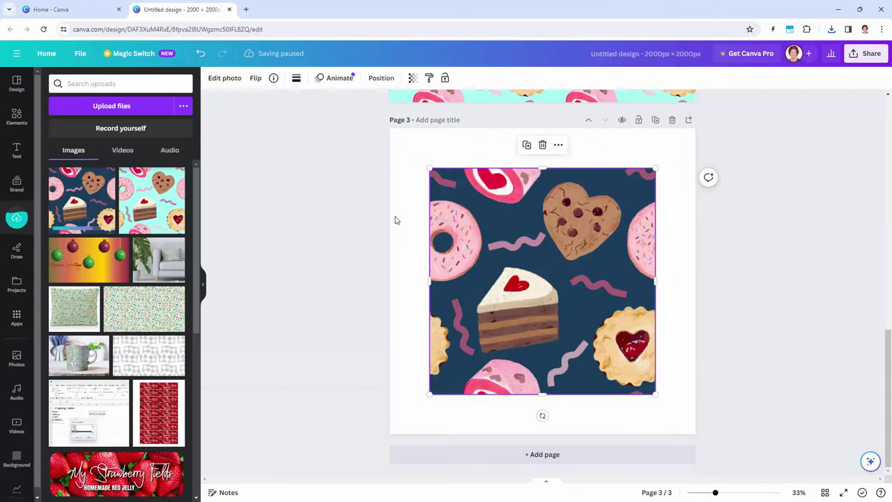
# Place 1000 px copies of the navy tile in the page's top-left and top-right corners.
pyautogui.click(381, 78)
pyautogui.click(136, 162)
pyautogui.click(56, 161)
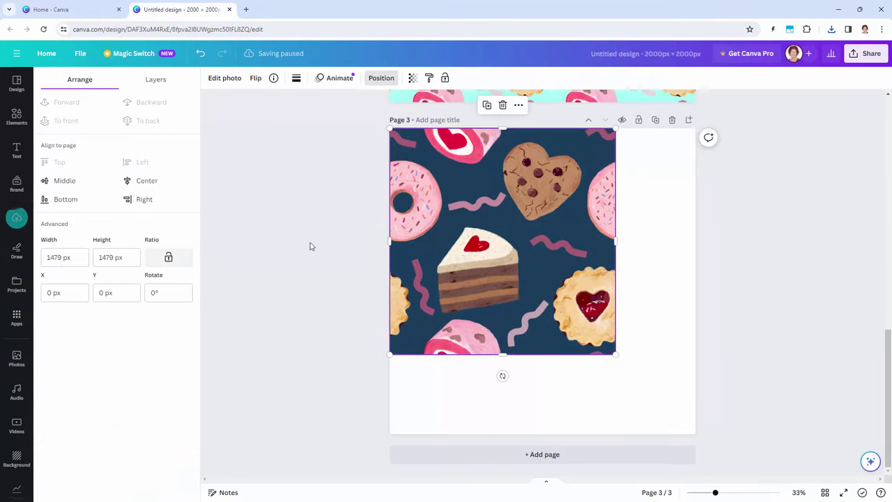
pyautogui.moveTo(616, 355); pyautogui.dragTo(537, 276)
pyautogui.click(449, 105)
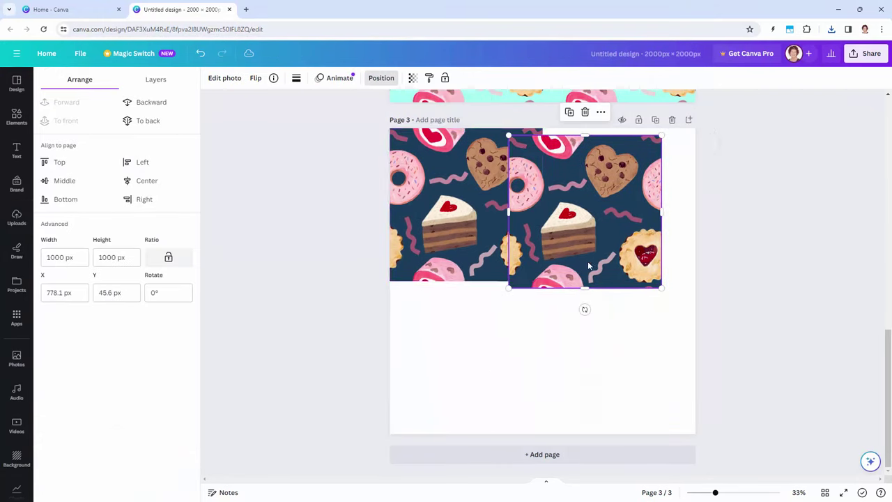
pyautogui.click(133, 199)
pyautogui.click(59, 161)
# Duplicate both top tiles into the lower half to complete the 2×2 grid.
pyautogui.click(741, 226)
pyautogui.moveTo(741, 225); pyautogui.dragTo(430, 370)
pyautogui.hotkey('ctrl', 'd')
pyautogui.click(323, 316)
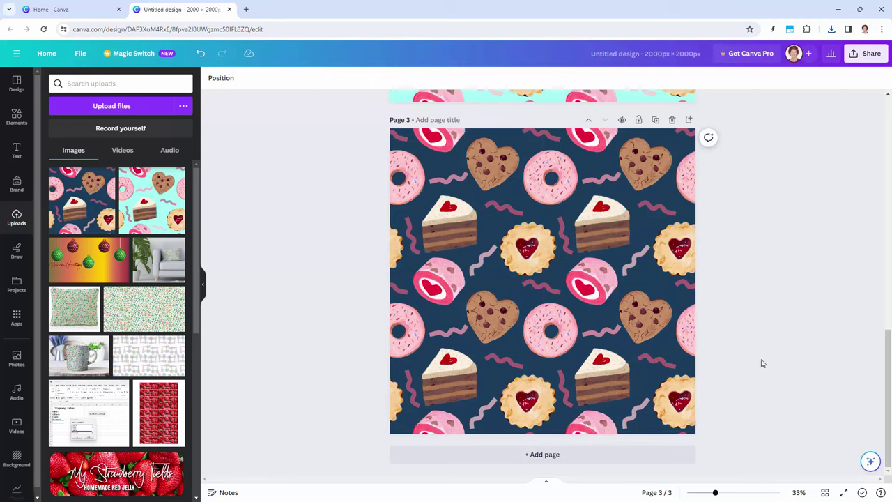
pyautogui.scroll(8, 758, 364)
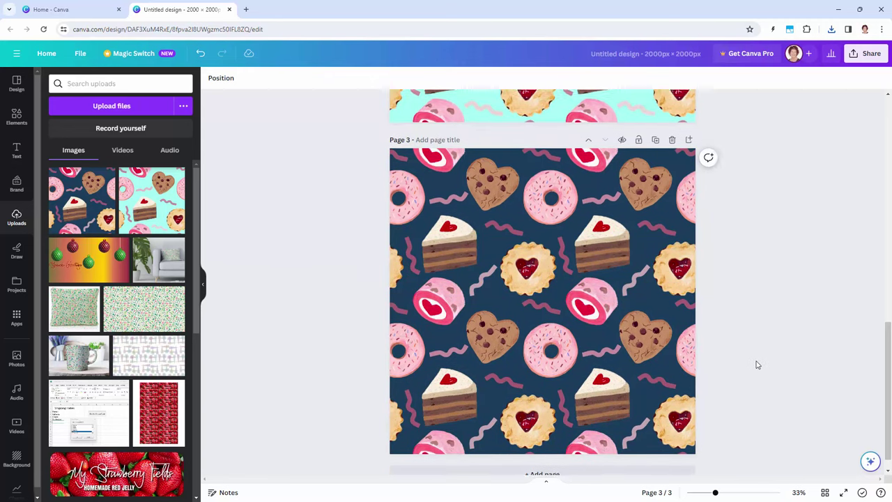
pyautogui.scroll(3, 758, 365)
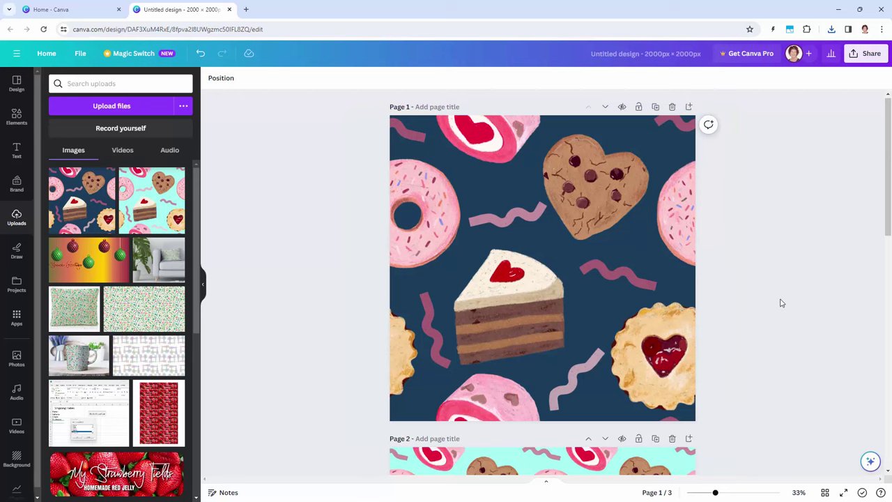
pyautogui.scroll(-4, 760, 332)
pyautogui.scroll(-1, 760, 333)
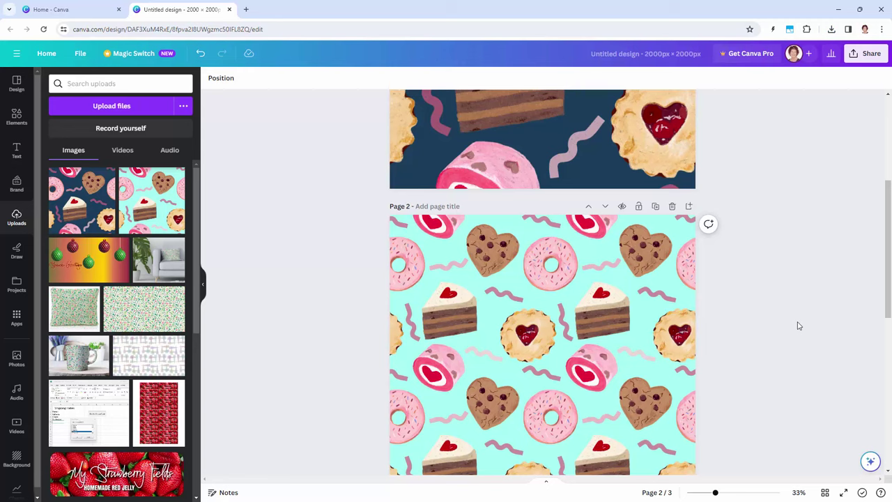
pyautogui.scroll(1, 799, 324)
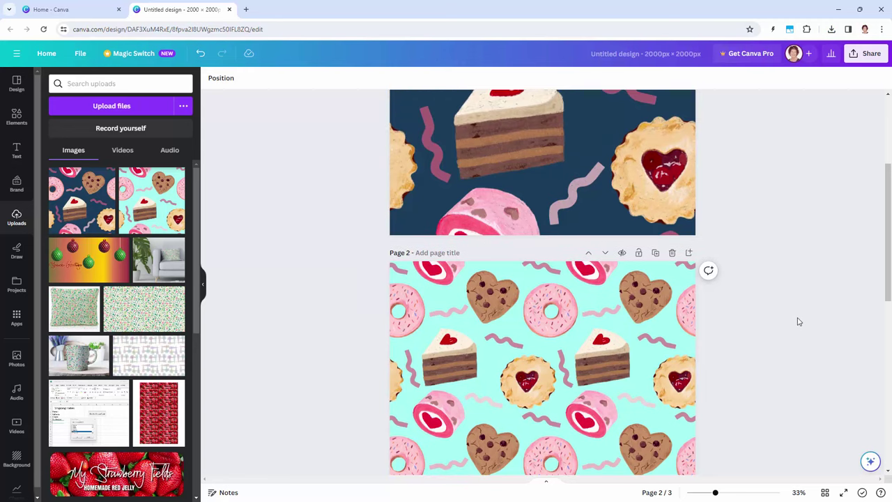